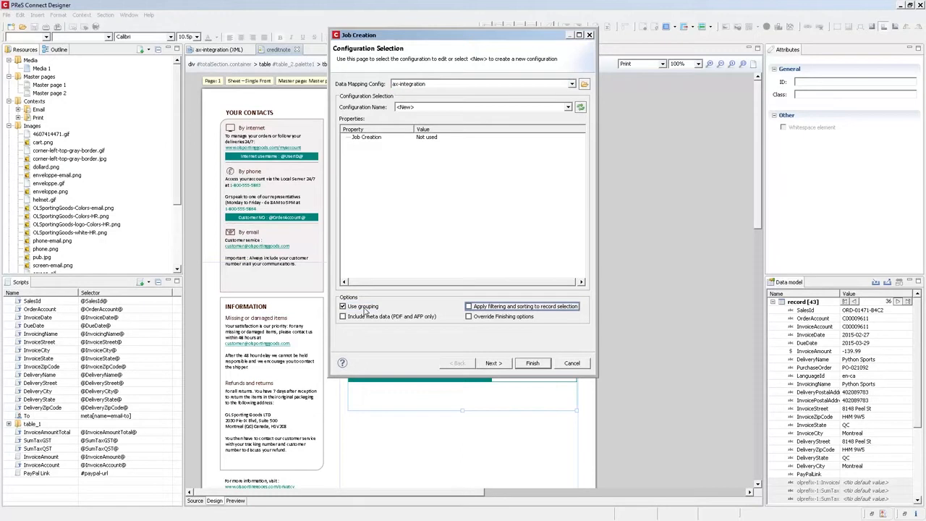
Step: Apply filtering and sorting to the record selection and add a field rule on InvoiceAmount to the data filter
left_click(496, 308)
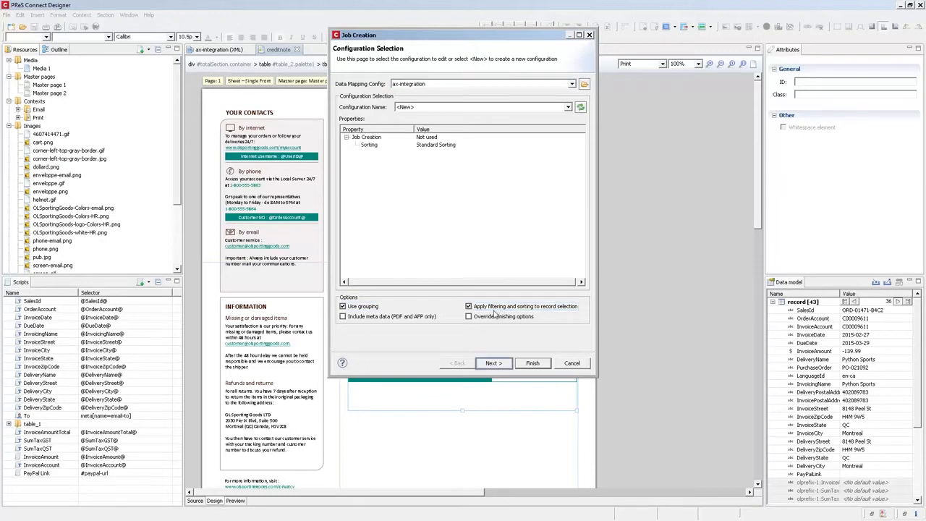
left_click(494, 364)
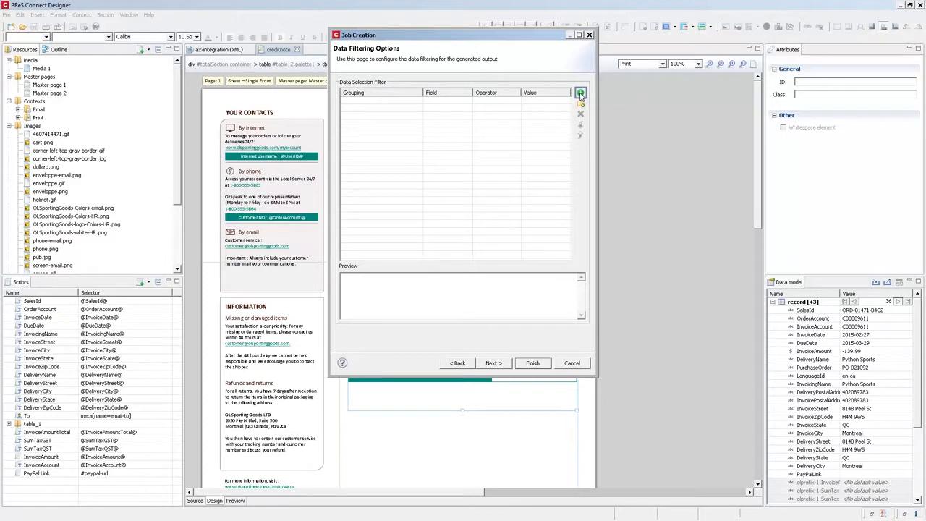
left_click(580, 94)
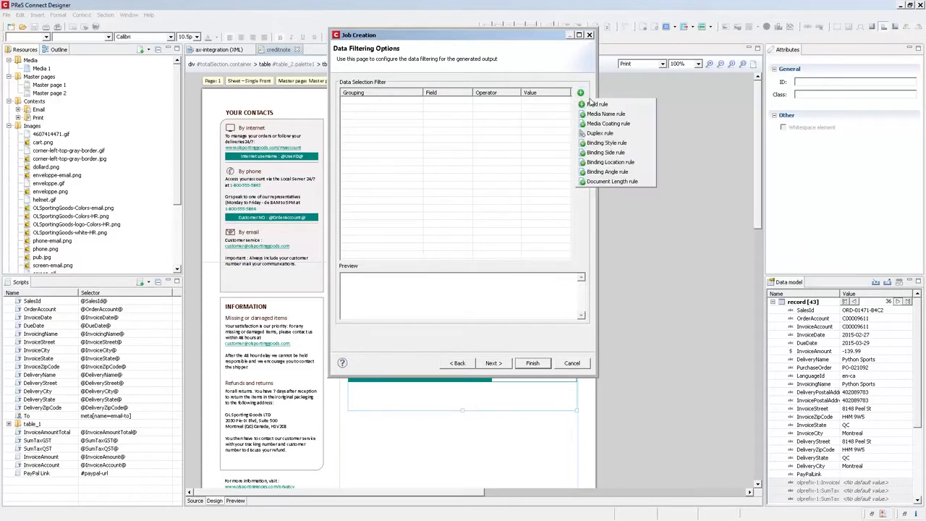
left_click(596, 105)
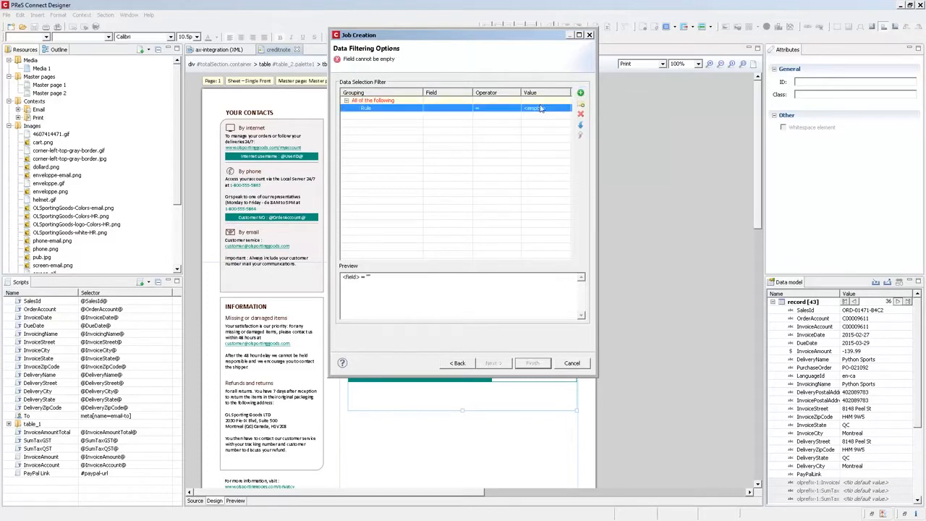
left_click(450, 113)
left_click(467, 108)
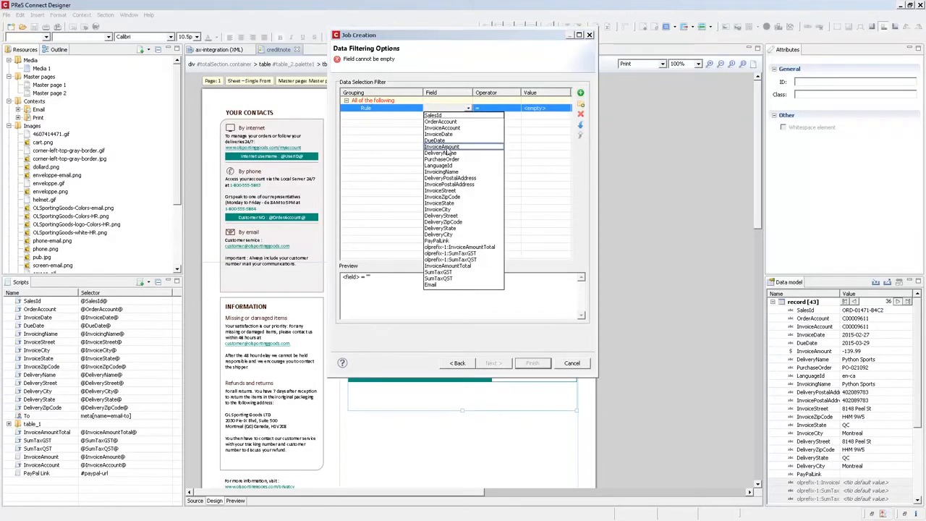
left_click(448, 147)
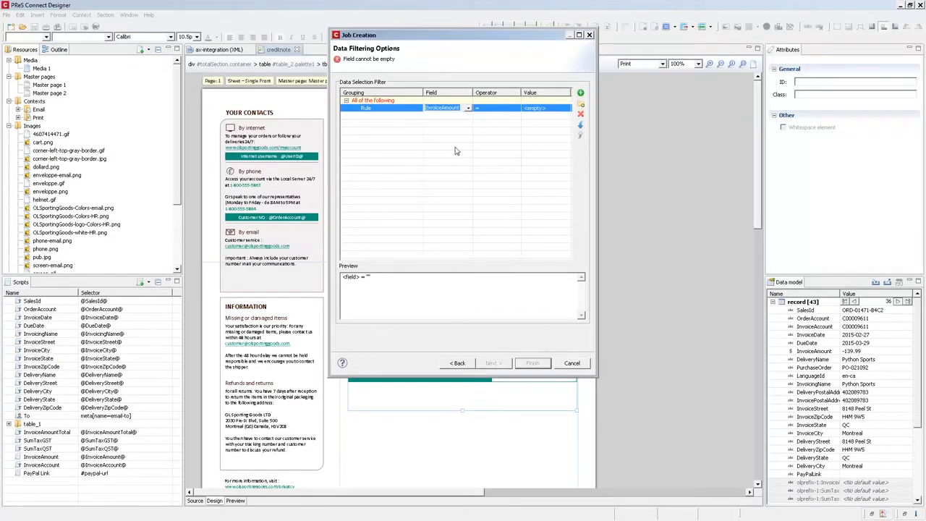
Step: Set the InvoiceAmount filter rule's operator to <= and its value to 0, then accept the filter
left_click(518, 110)
left_click(515, 108)
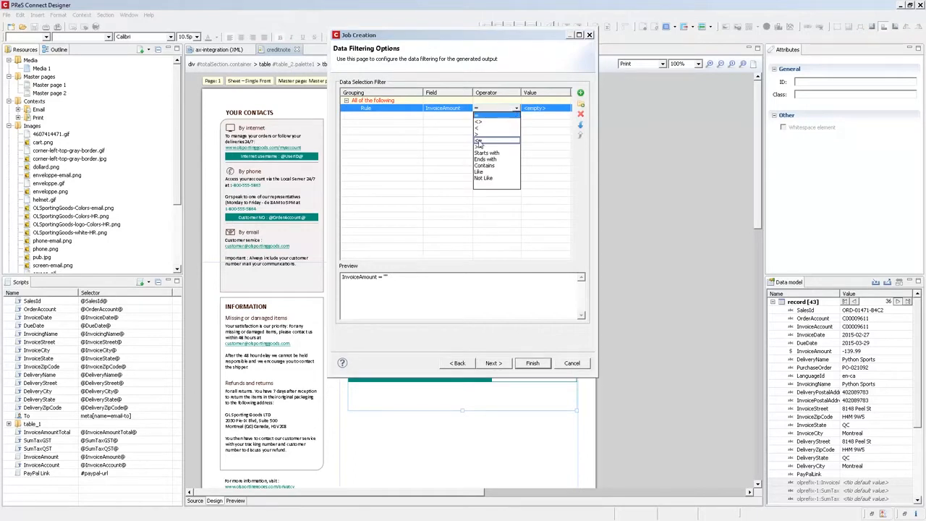
left_click(478, 144)
left_click(542, 110)
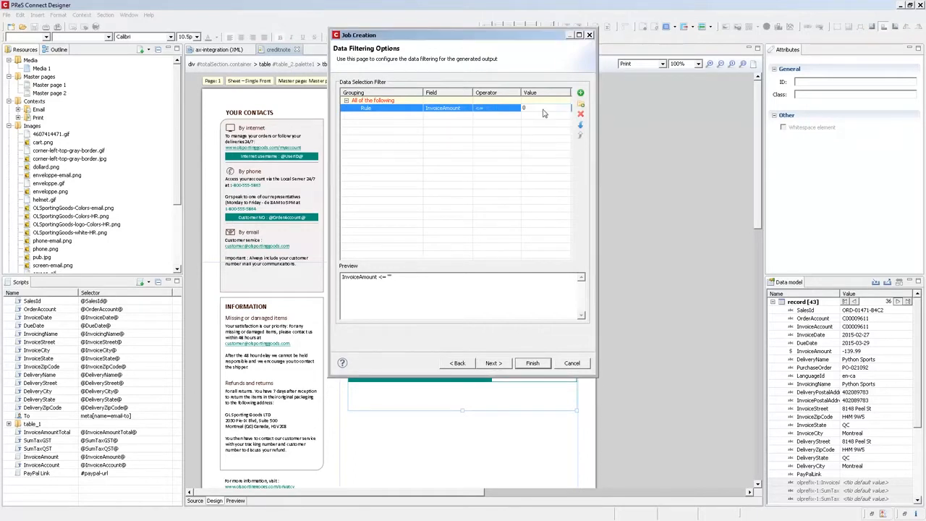
type("0")
key("Return")
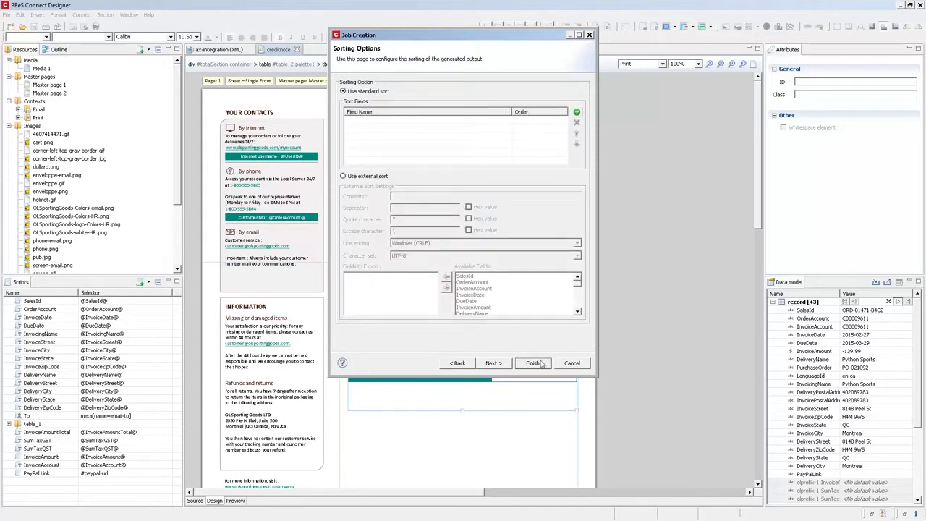
Step: Add OrderAccount as the first standard sort field
left_click(576, 114)
left_click(576, 114)
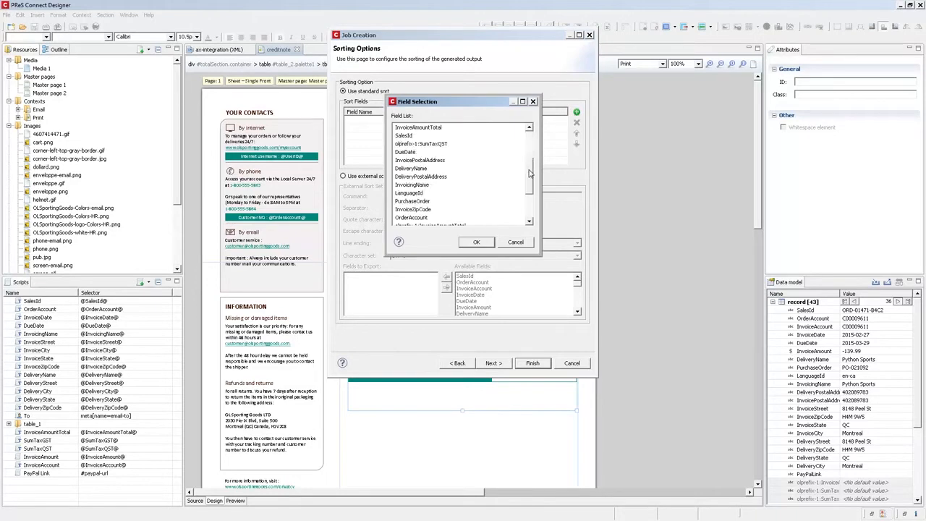
left_click_drag(529, 174, 529, 182)
left_click(412, 201)
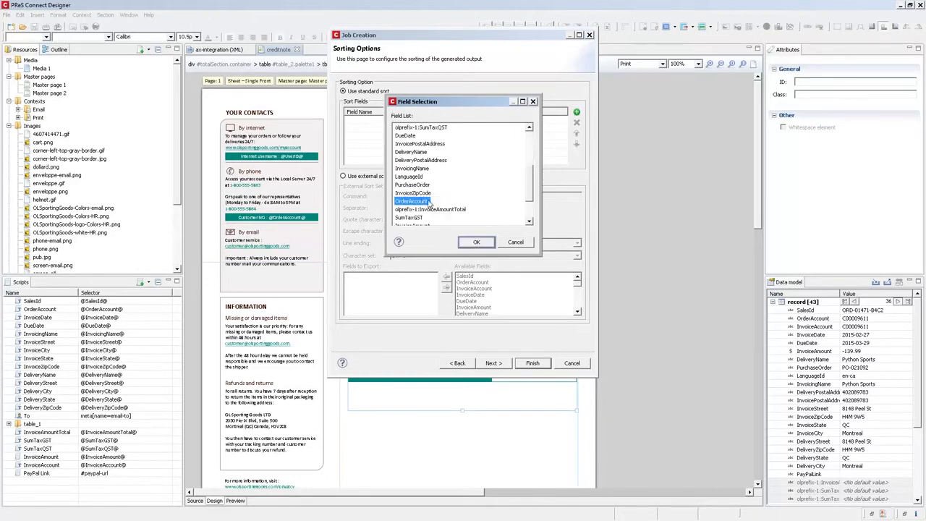
left_click(475, 242)
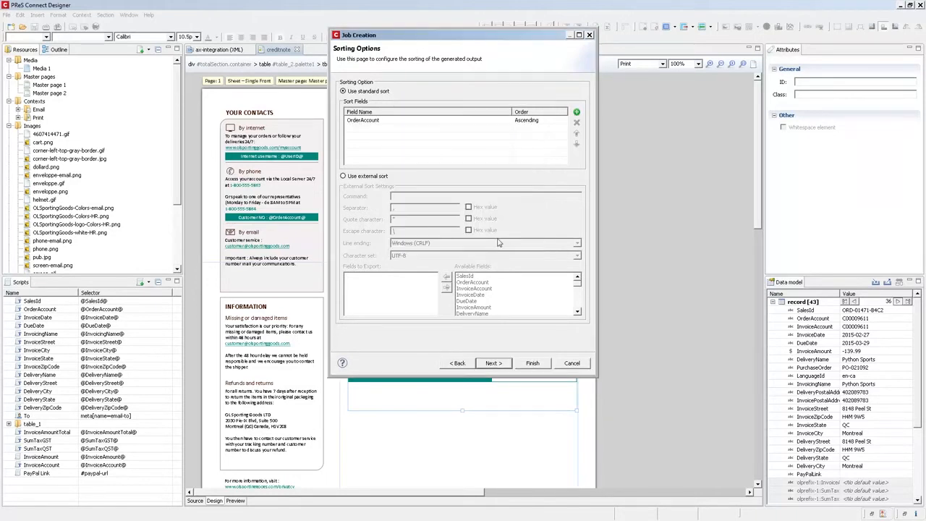
Step: Add InvoiceAmount as the second sort field and set its order to Descending
left_click(578, 113)
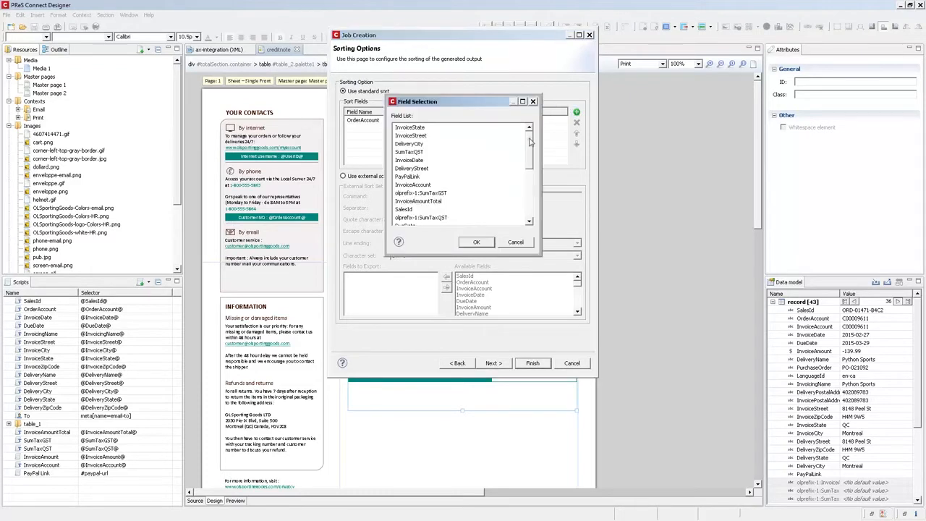
left_click_drag(529, 141, 532, 190)
left_click(420, 185)
left_click(476, 242)
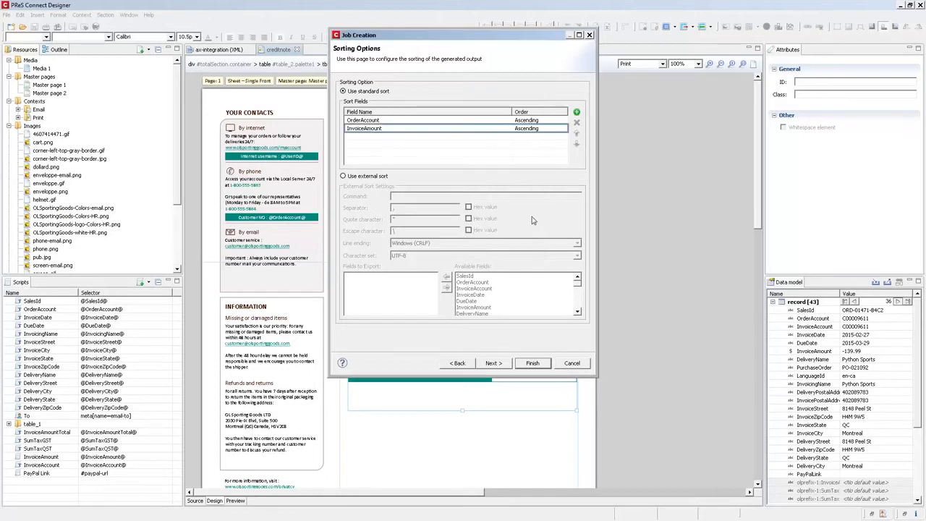
left_click(563, 128)
left_click(563, 128)
left_click(534, 143)
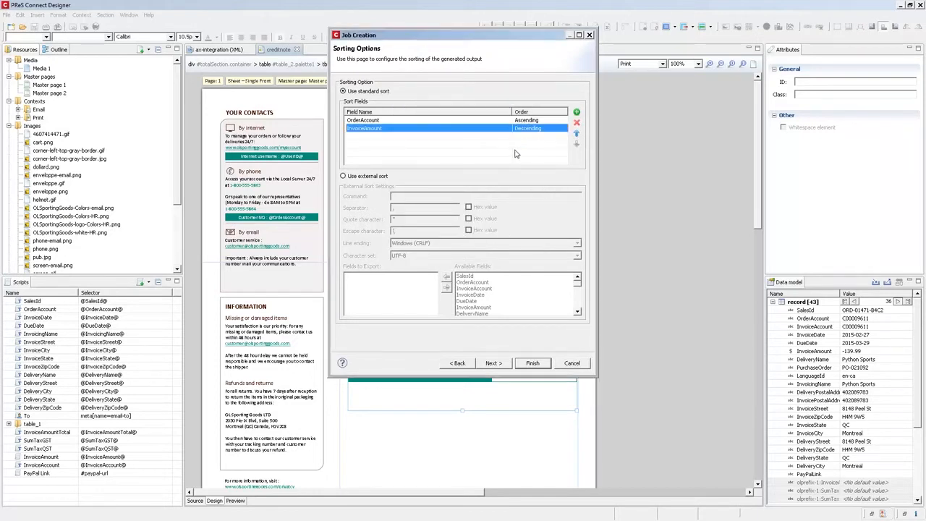
Step: Group the output's document sets by the OrderAccount field
left_click(492, 363)
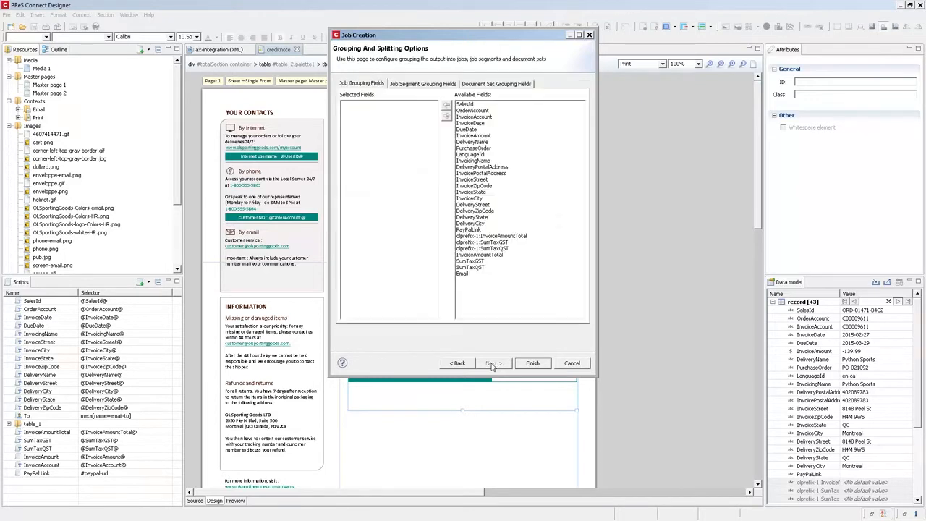
left_click(492, 86)
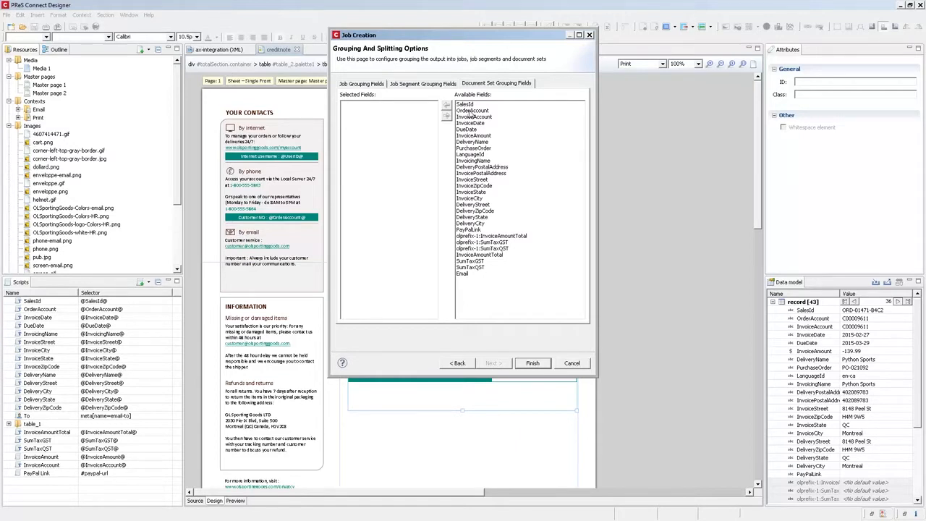
left_click(471, 111)
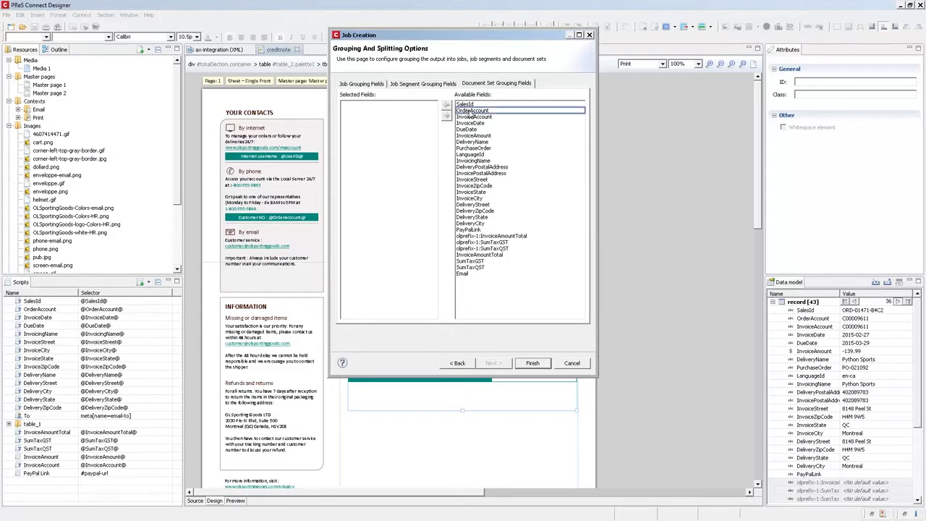
left_click(447, 106)
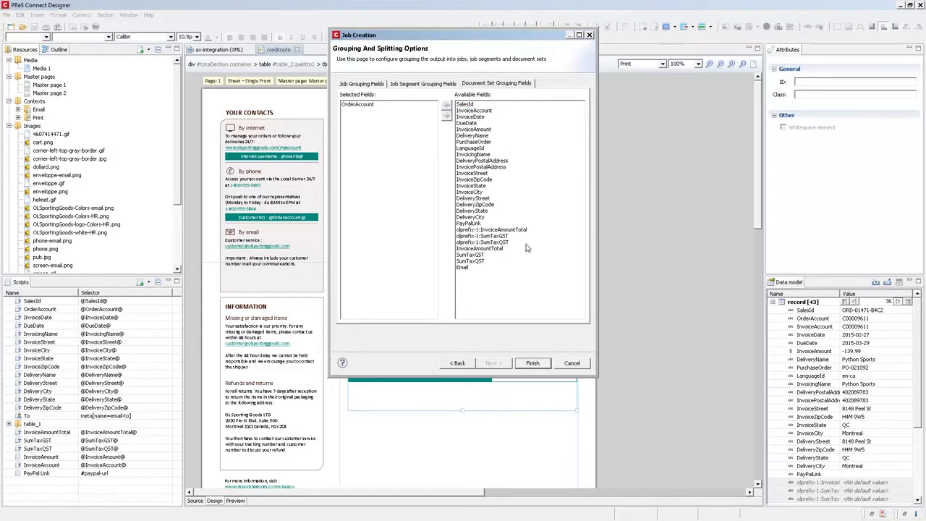
Step: Finish the job creation preset and save it as Ax-Batching, replacing the existing preset of that name
left_click(532, 364)
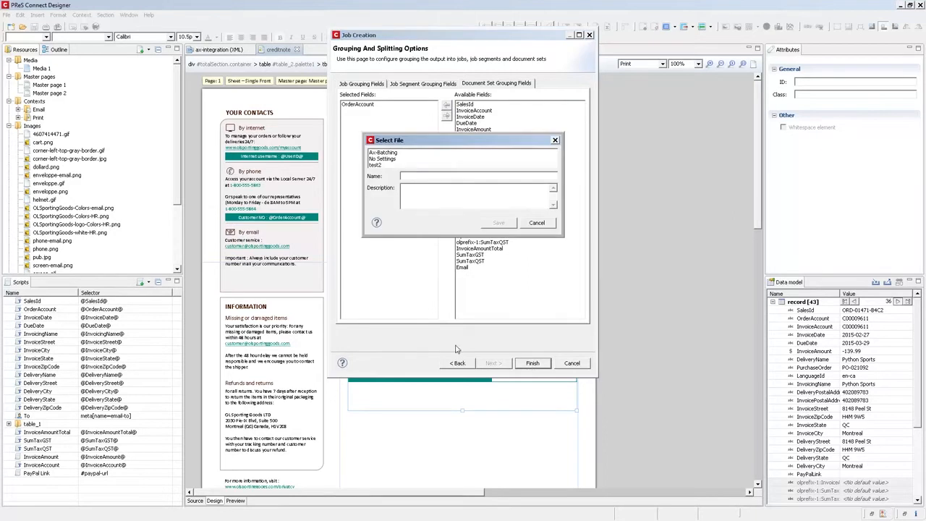
left_click(383, 154)
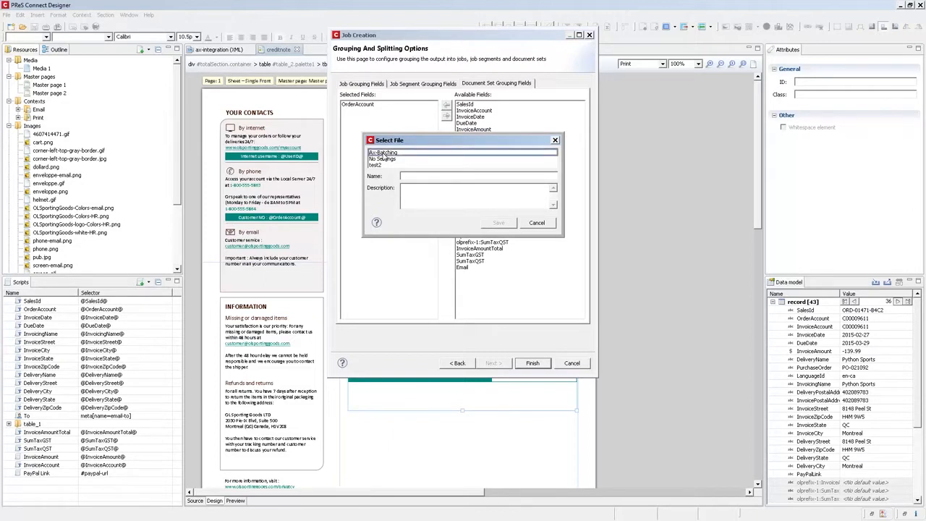
left_click(383, 154)
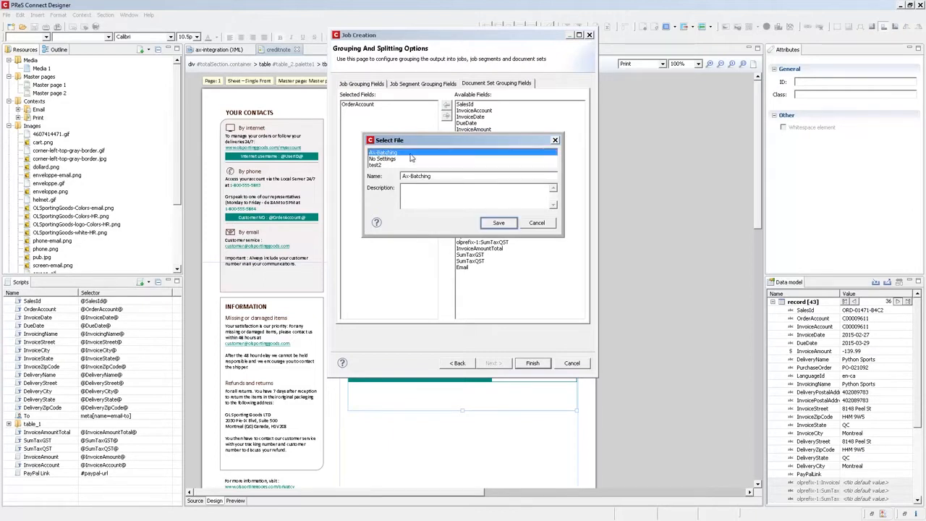
left_click(501, 222)
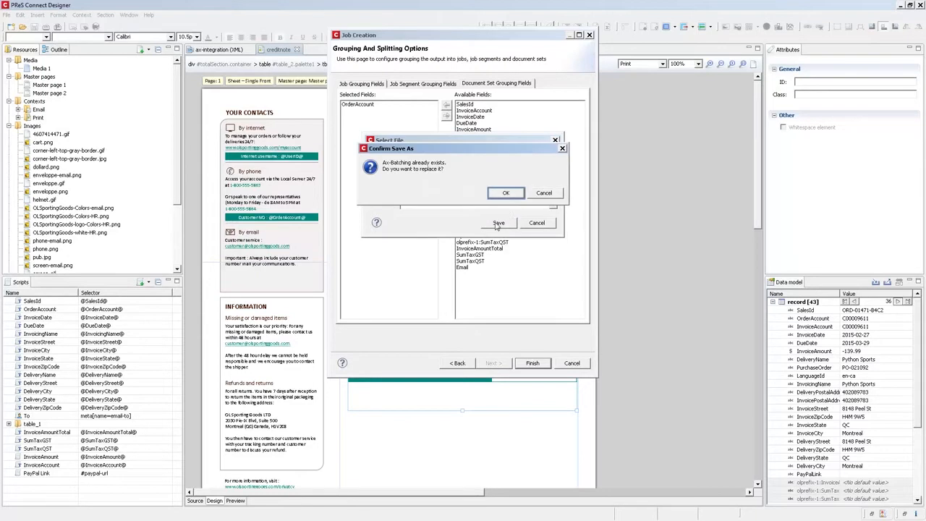
left_click(507, 194)
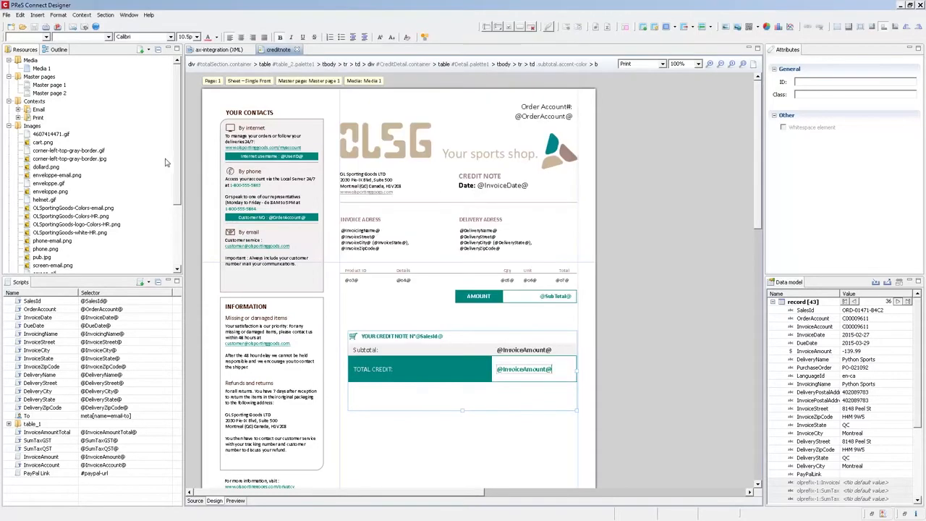
Step: Start a new output creation preset and enable Separation in its print options
left_click(5, 15)
mouse_move(69, 155)
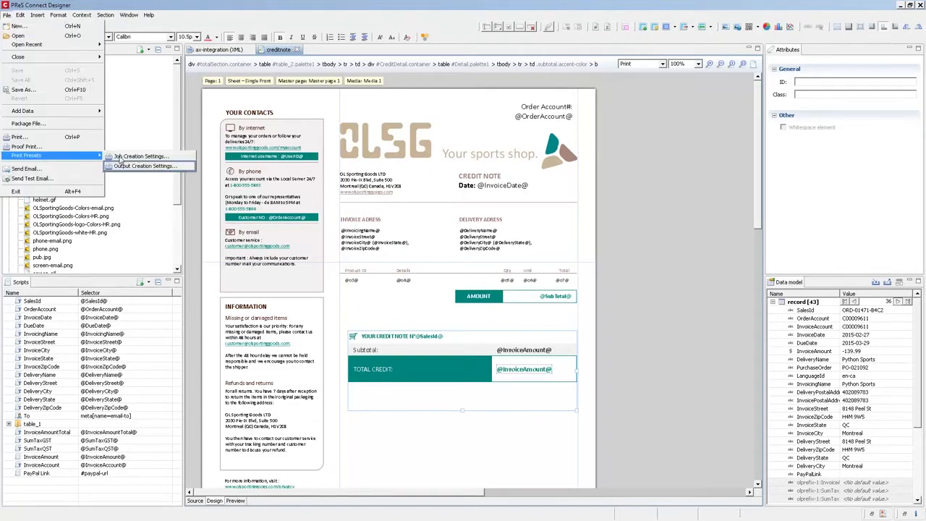
left_click(154, 166)
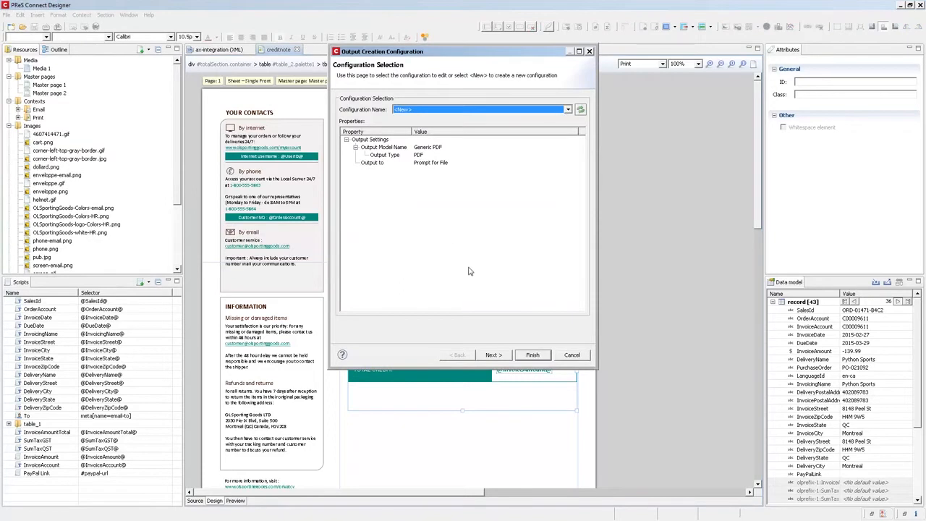
left_click(494, 356)
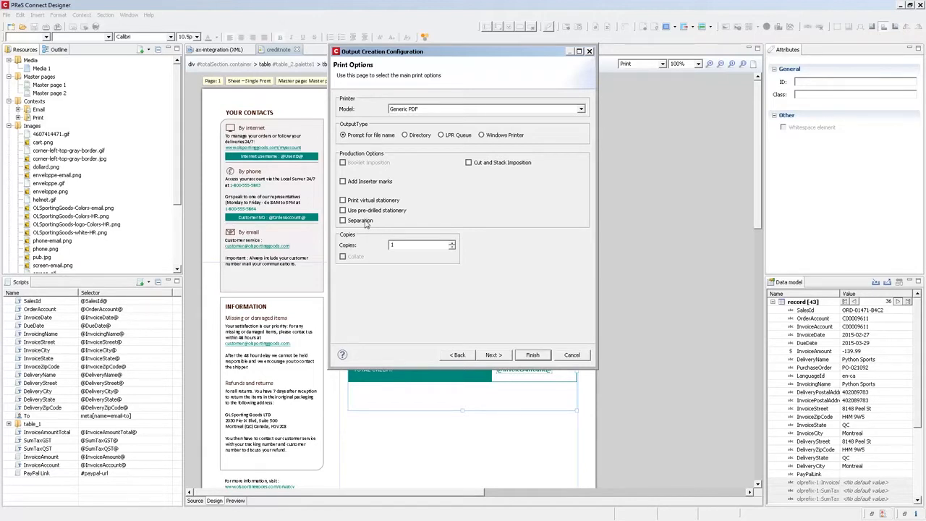
left_click(365, 223)
left_click(494, 356)
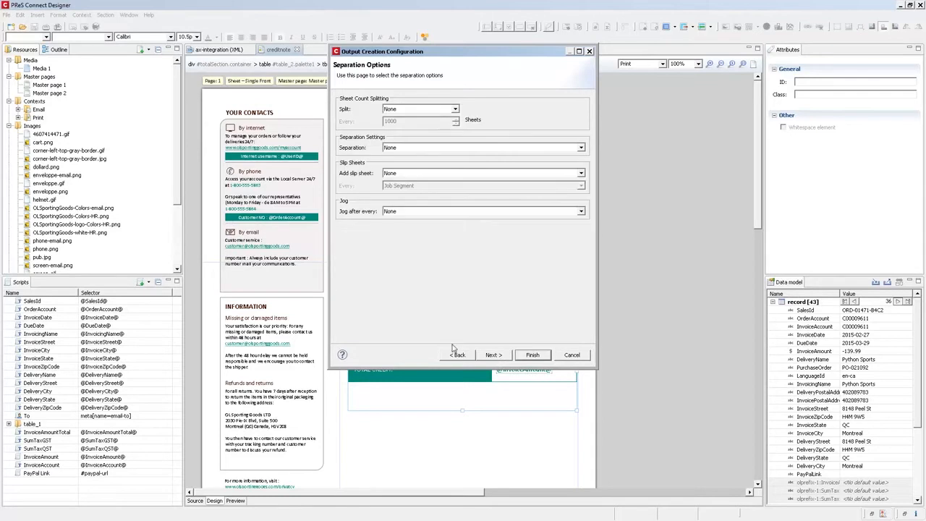
left_click(401, 211)
left_click(403, 231)
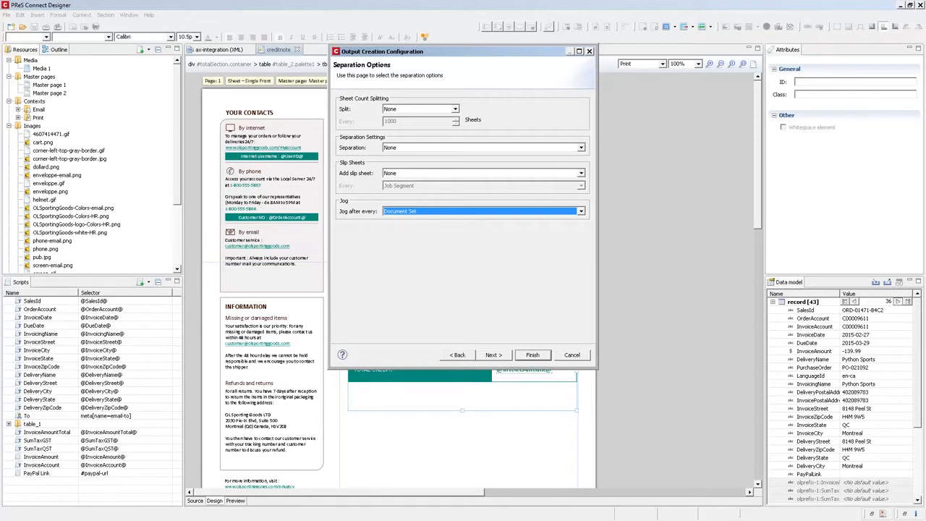
left_click(407, 211)
left_click(400, 218)
Step: Add a slip sheet before every Document Set in the separation options
left_click(393, 177)
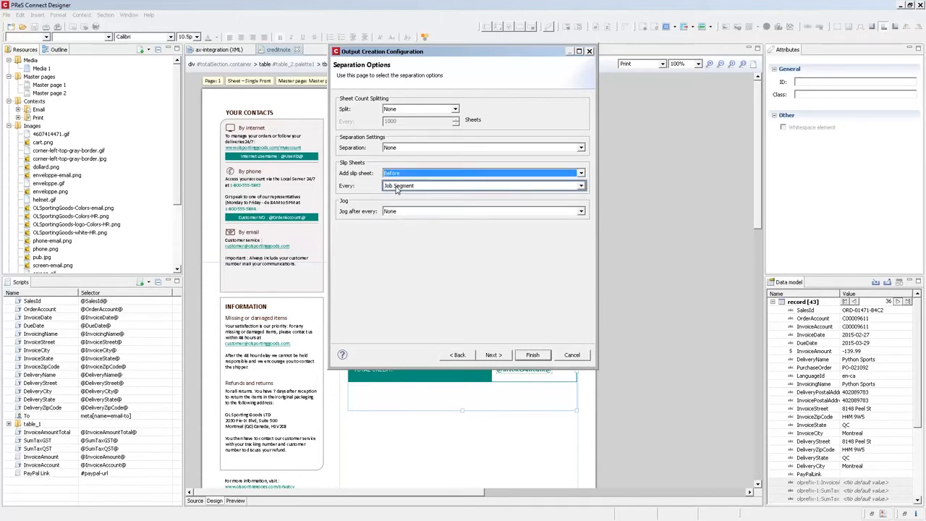
left_click(397, 191)
left_click(406, 203)
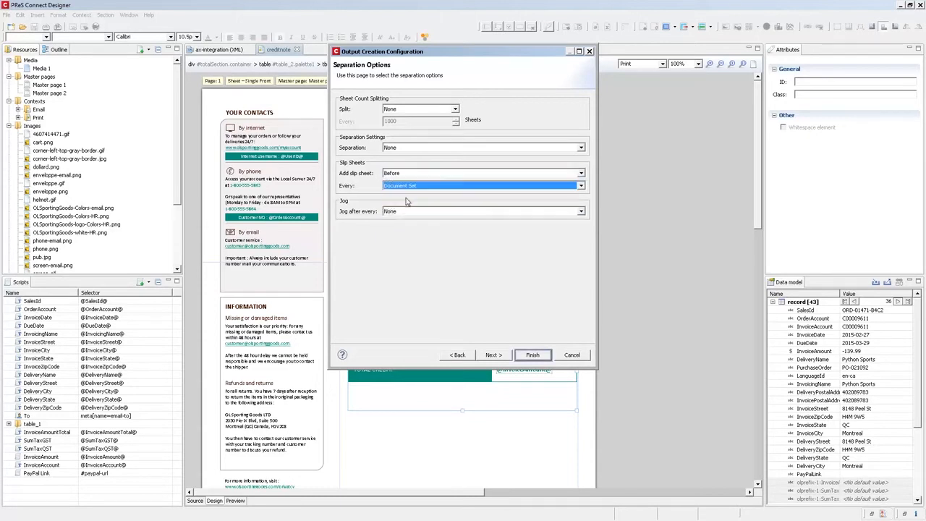
Step: Finish the output creation preset and save it as "PDF with Slipsheet"
left_click(533, 355)
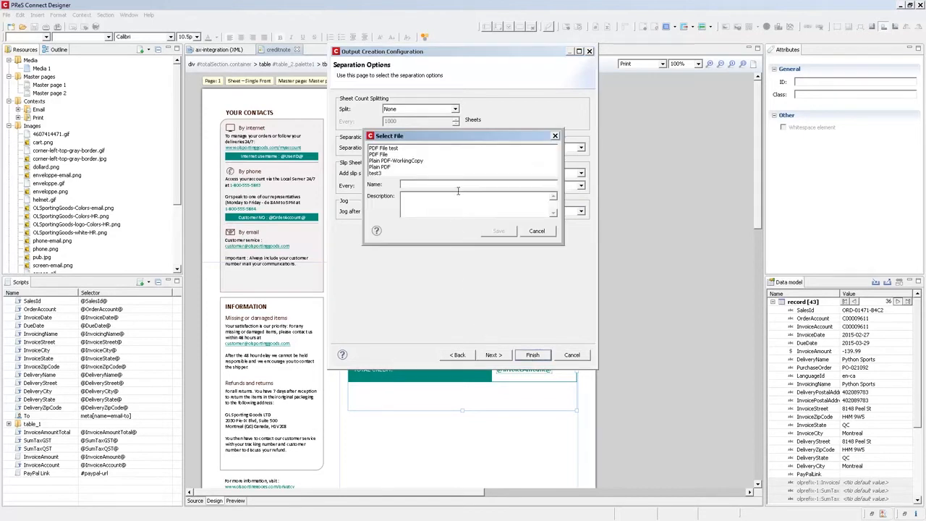
type("PDF with Slipsheet")
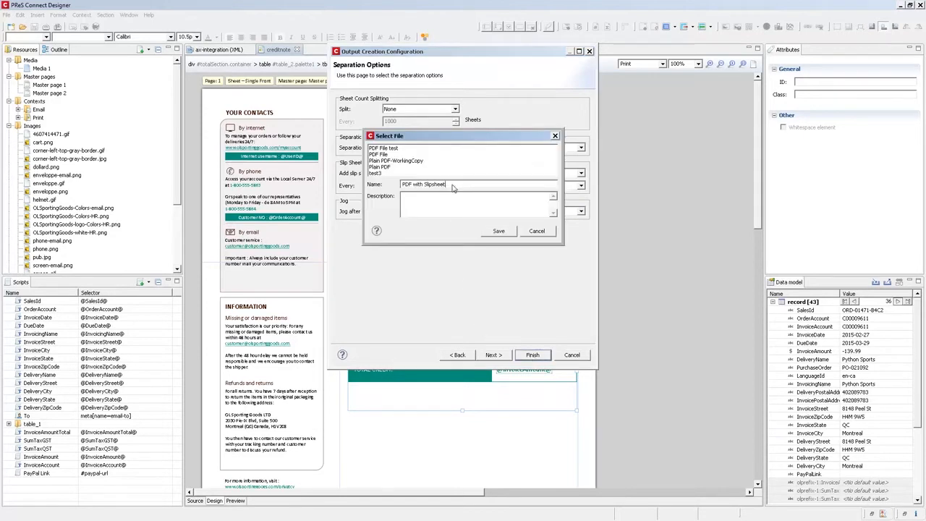
left_click(499, 232)
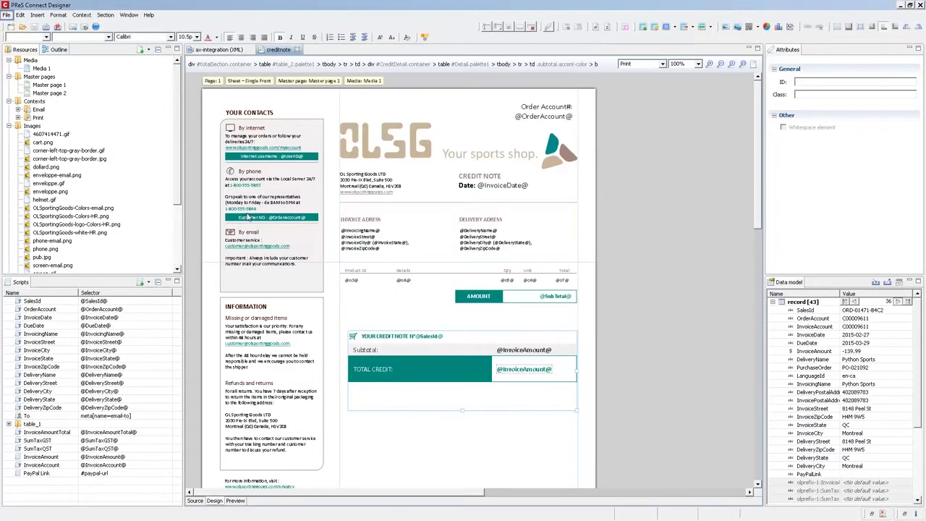
Step: Set up a print of the credit note template with the "PDF with Slipsheet" output settings and the Ax-Batching job creation preset
left_click(8, 19)
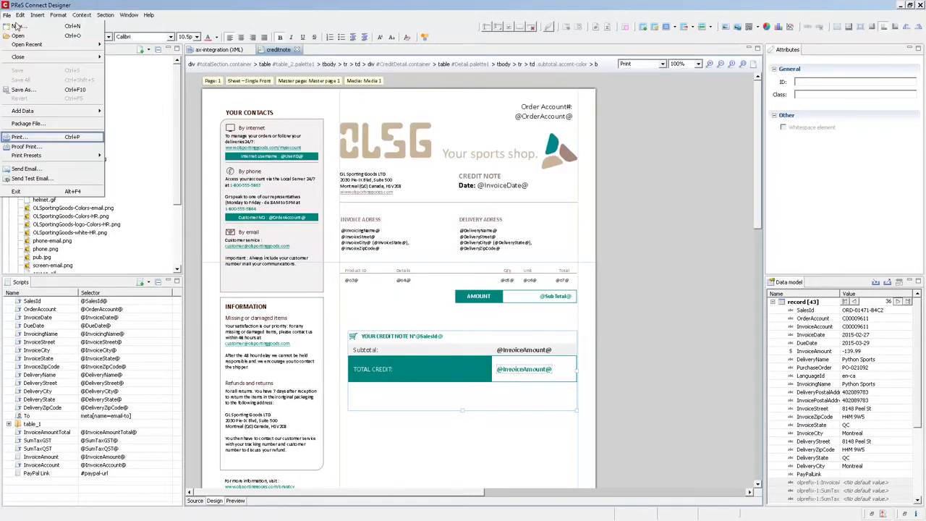
left_click(30, 137)
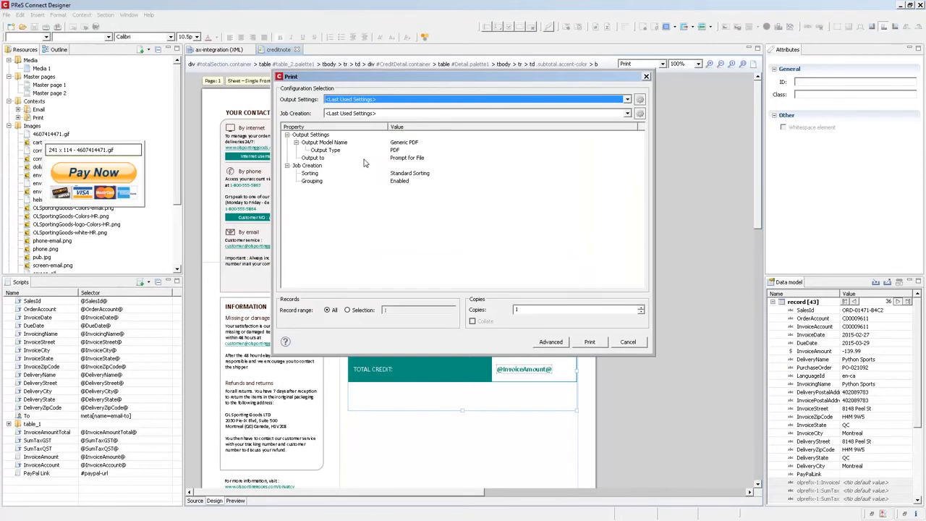
left_click(363, 101)
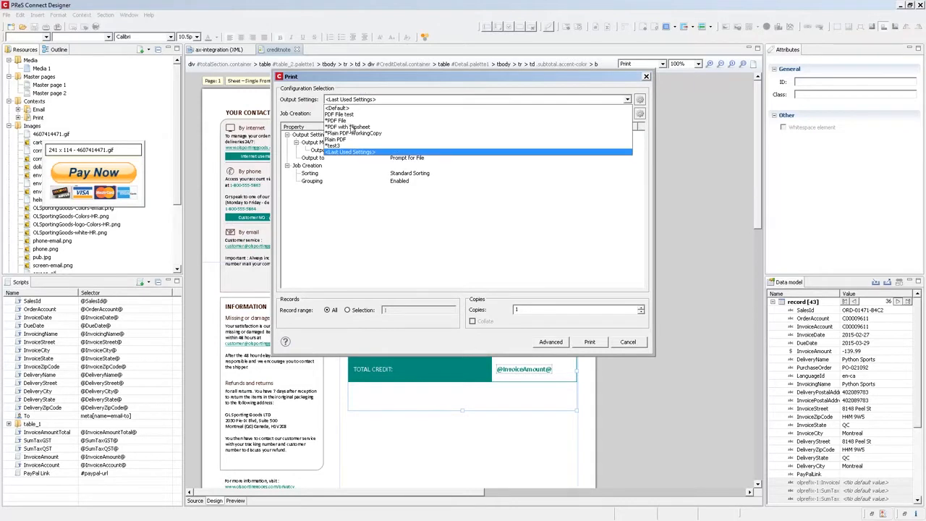
left_click(350, 126)
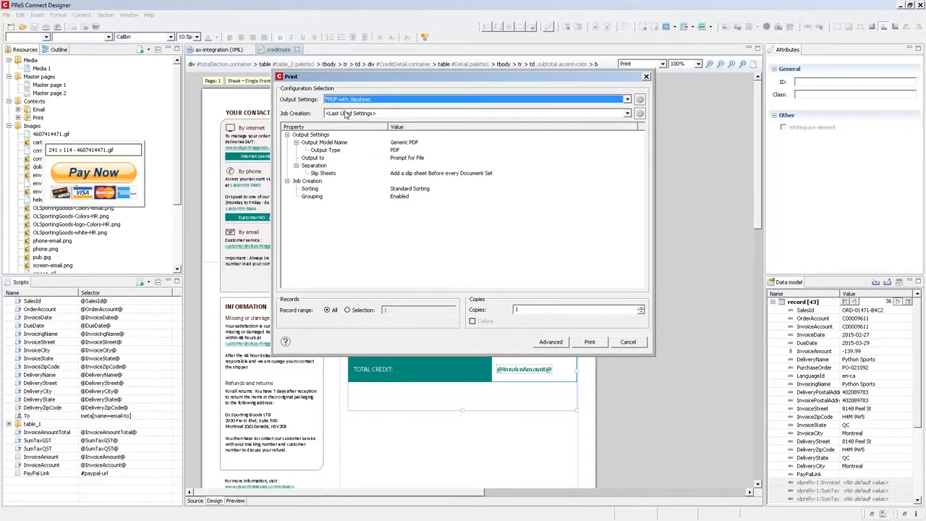
left_click(346, 114)
left_click(337, 128)
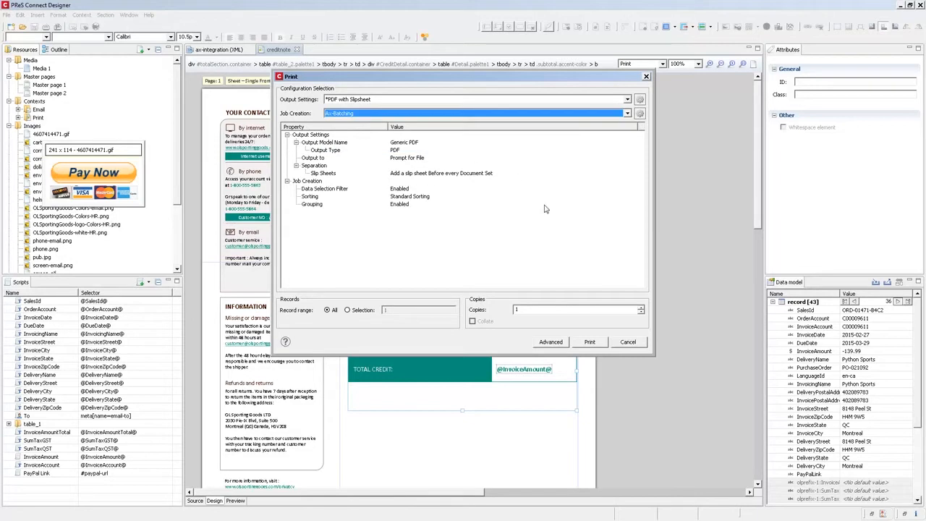
Step: Print all records to creditnote.pdf in the AX DEMO folder, replacing the existing file
left_click(588, 342)
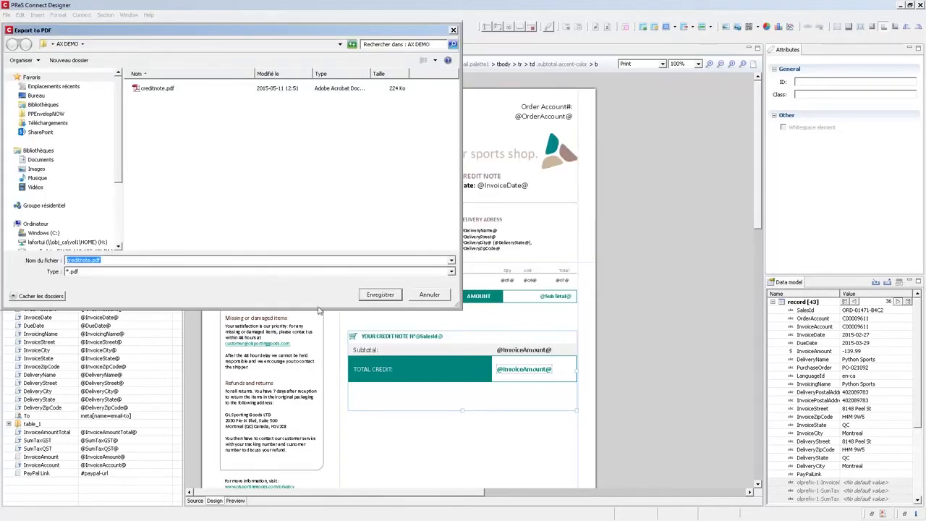
double_click(140, 91)
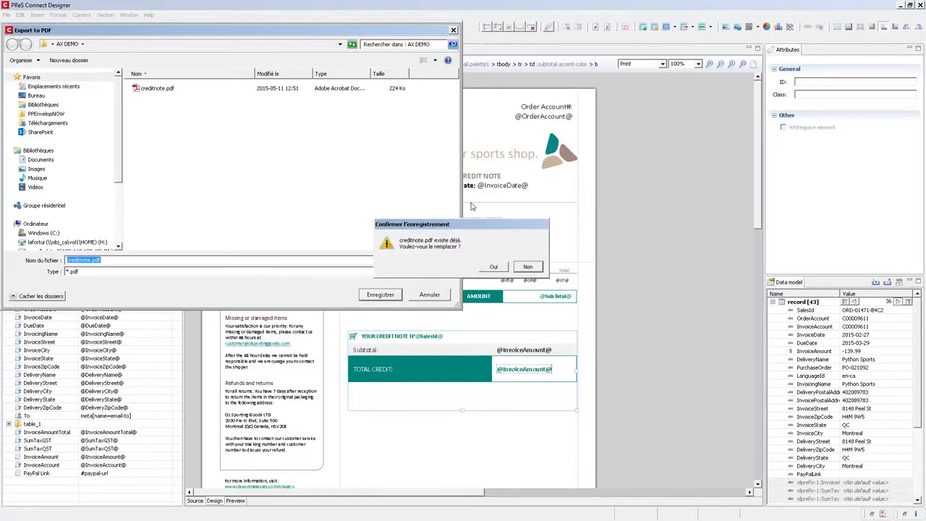
left_click(492, 267)
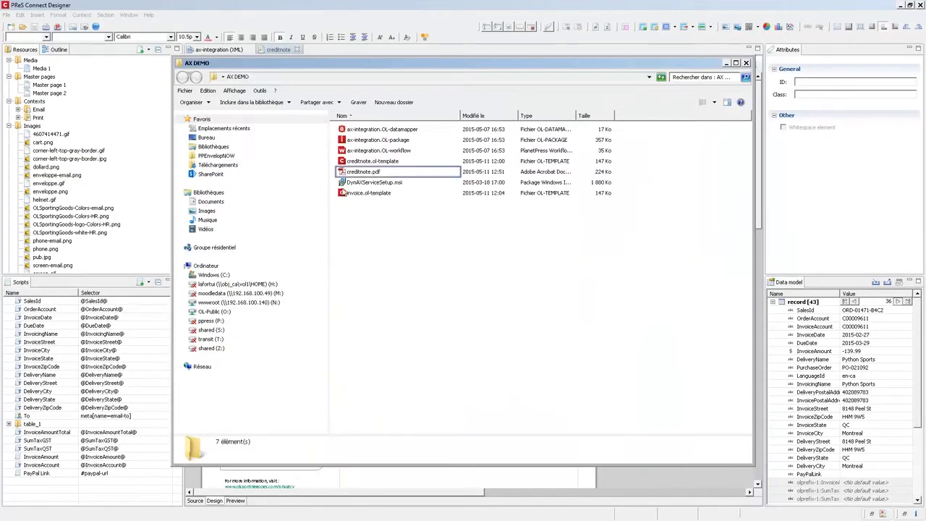
Step: Open creditnote.pdf from the AX DEMO folder and page through it to check the slip sheets and the grouping by order account
double_click(363, 172)
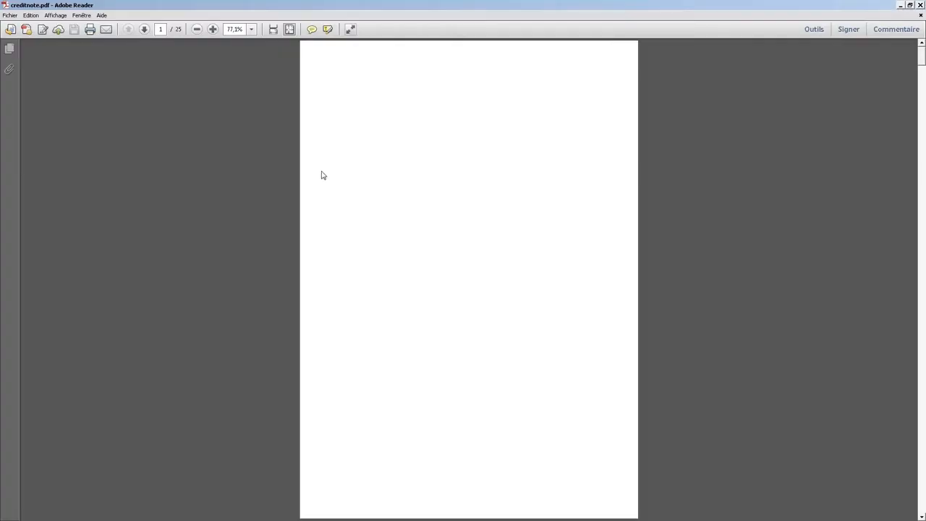
left_click(144, 29)
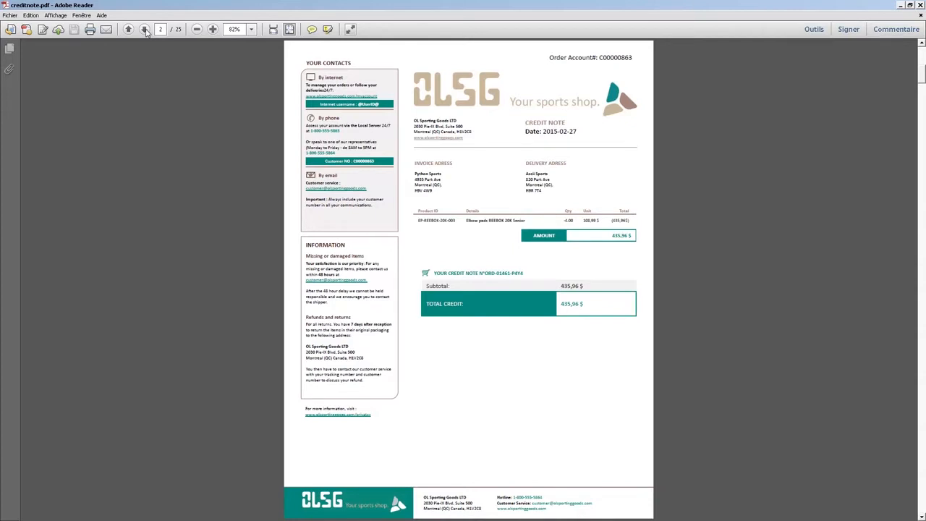
left_click(145, 29)
left_click(145, 28)
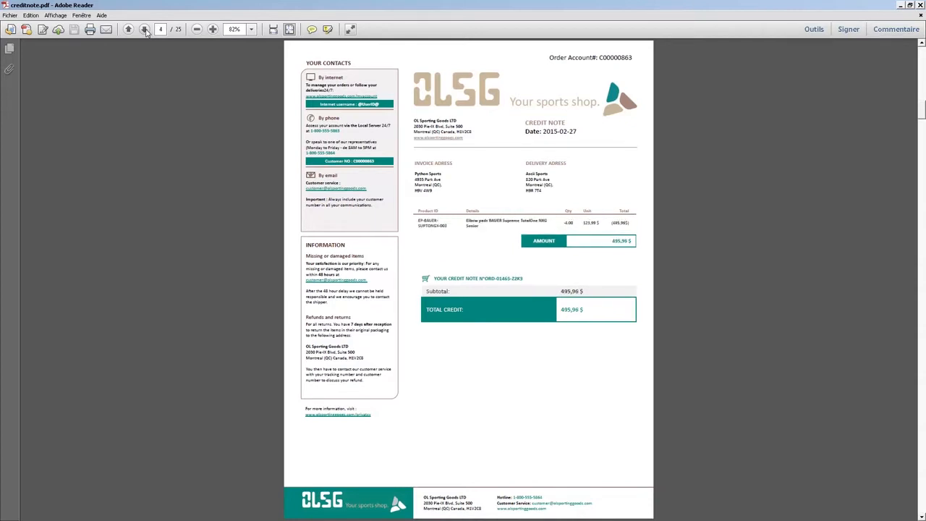
left_click(145, 29)
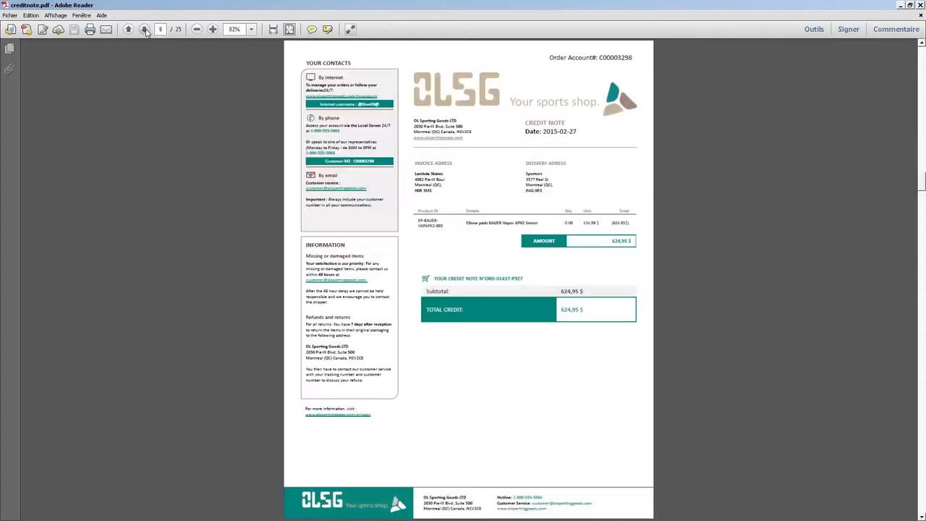
left_click(145, 29)
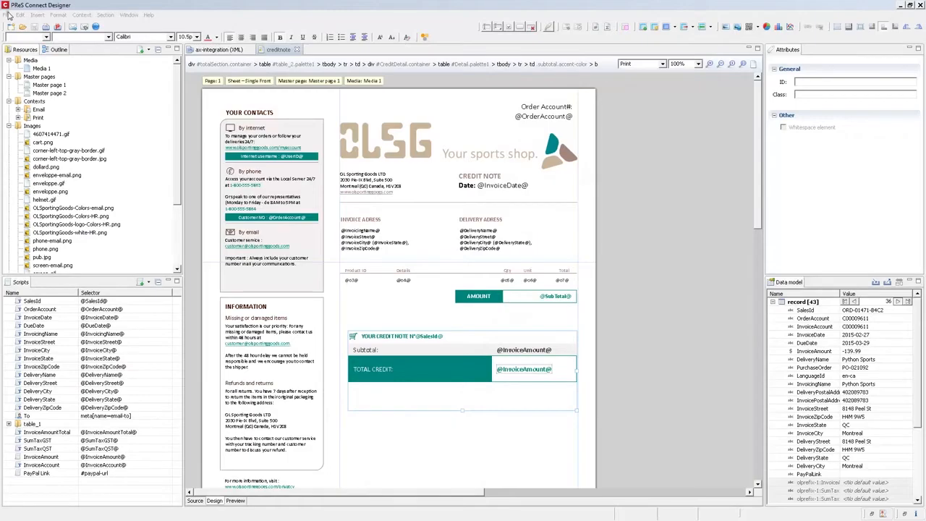
Step: Start packaging the credit note template files with the Ax-Batching job creation preset and the "PDF with Slipsheet" output creation preset
left_click(7, 15)
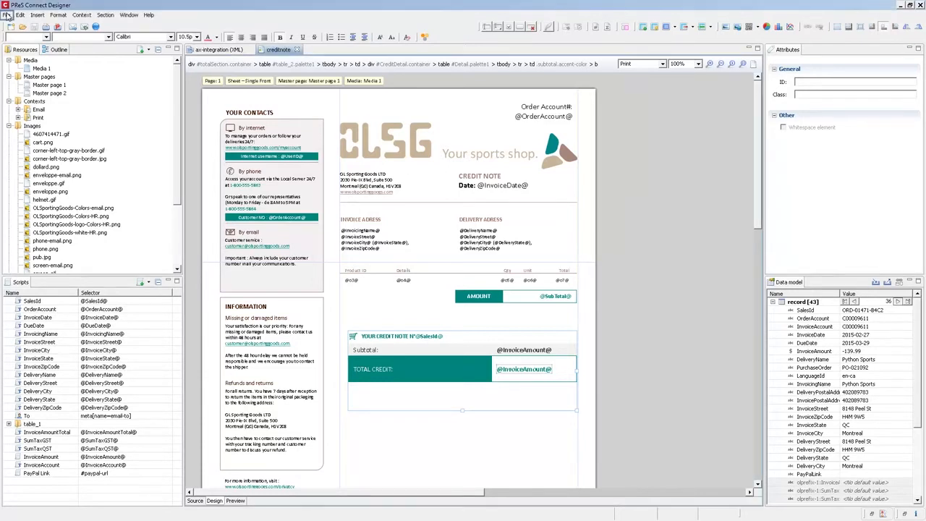
left_click(7, 15)
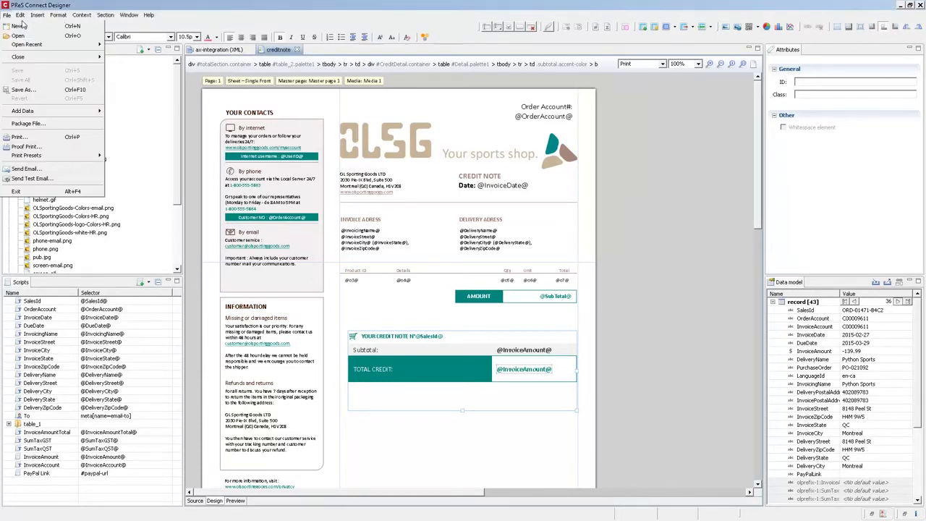
left_click(29, 124)
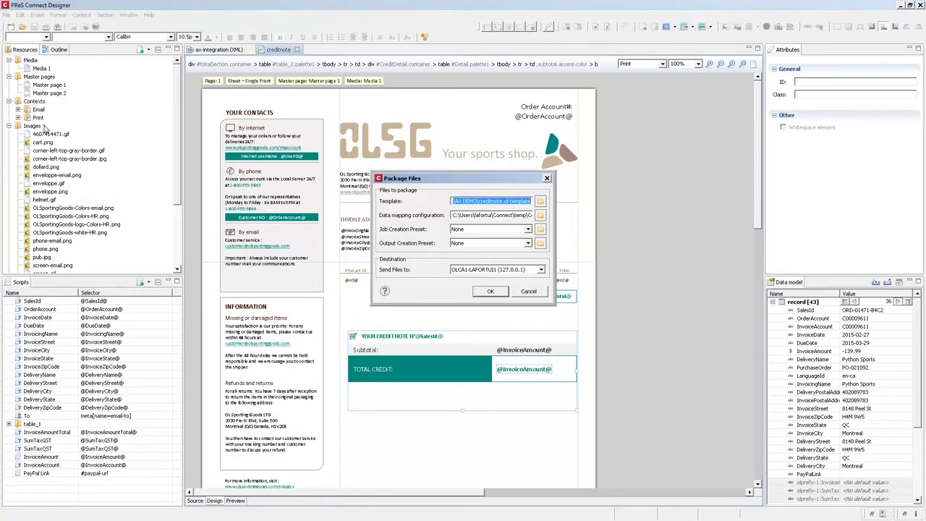
left_click(528, 230)
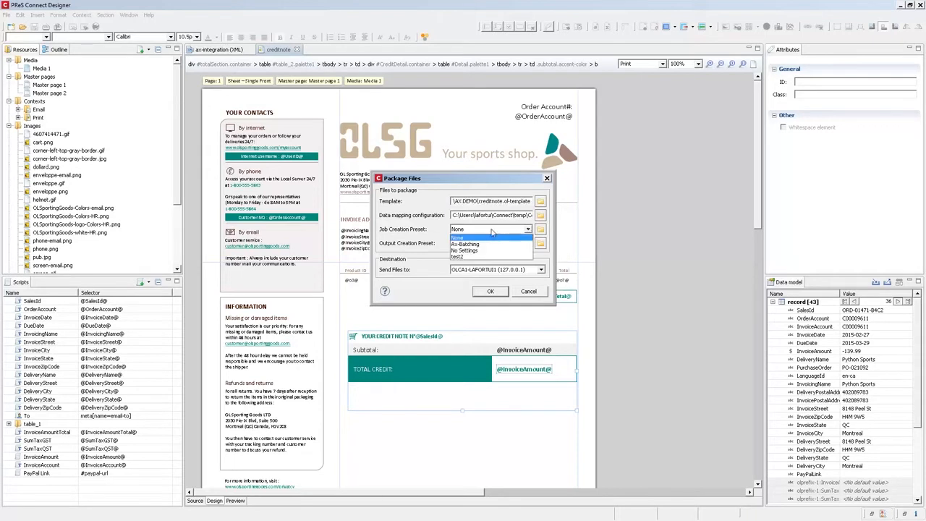
left_click(511, 246)
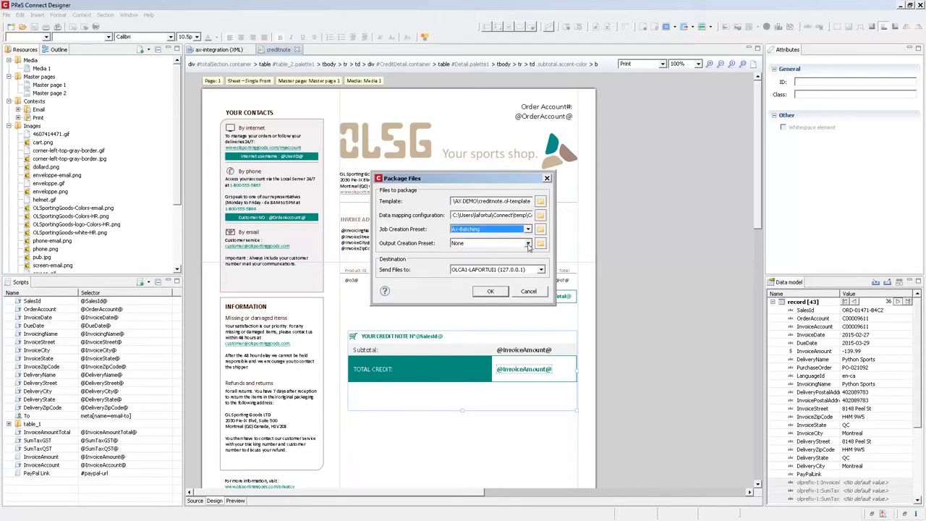
left_click(528, 244)
left_click(474, 271)
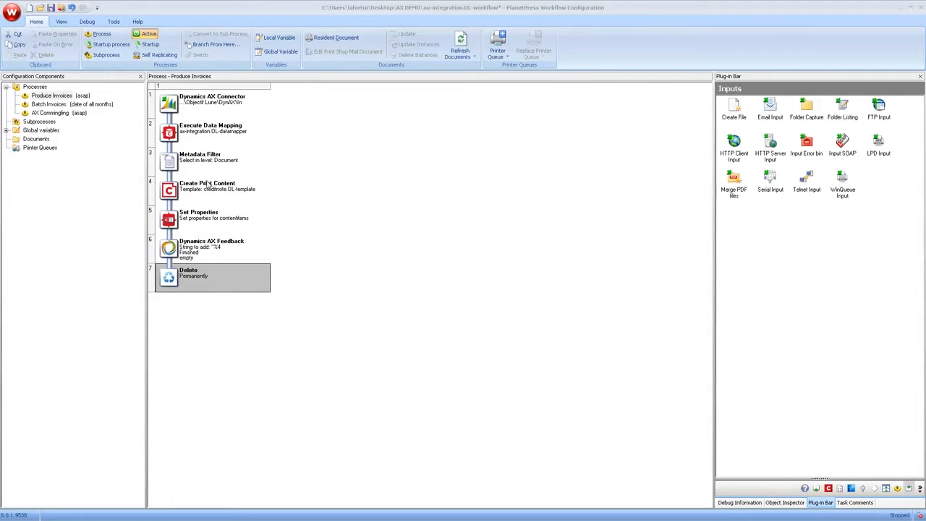
Step: In PlanetPress Workflow Configuration, check the entity and properties of the Set Properties task in the Produce Invoices process
double_click(213, 220)
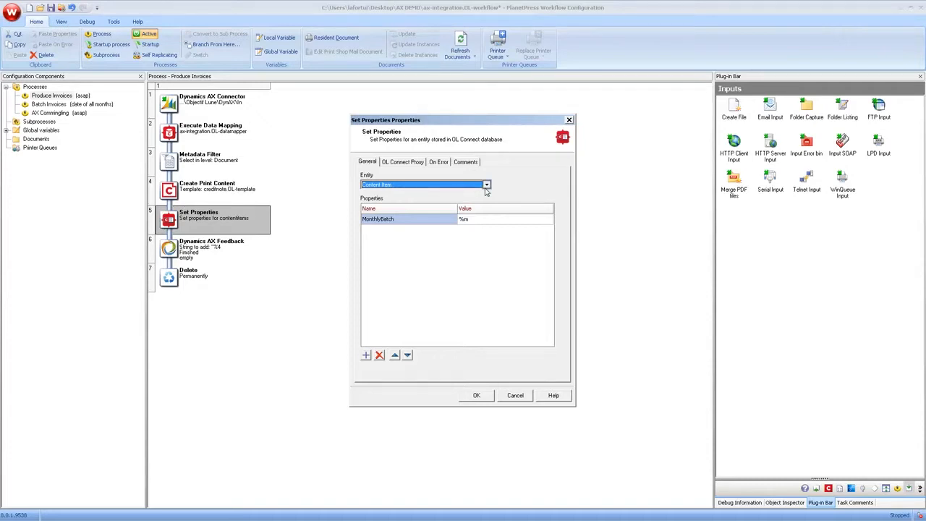
left_click(486, 186)
left_click(477, 396)
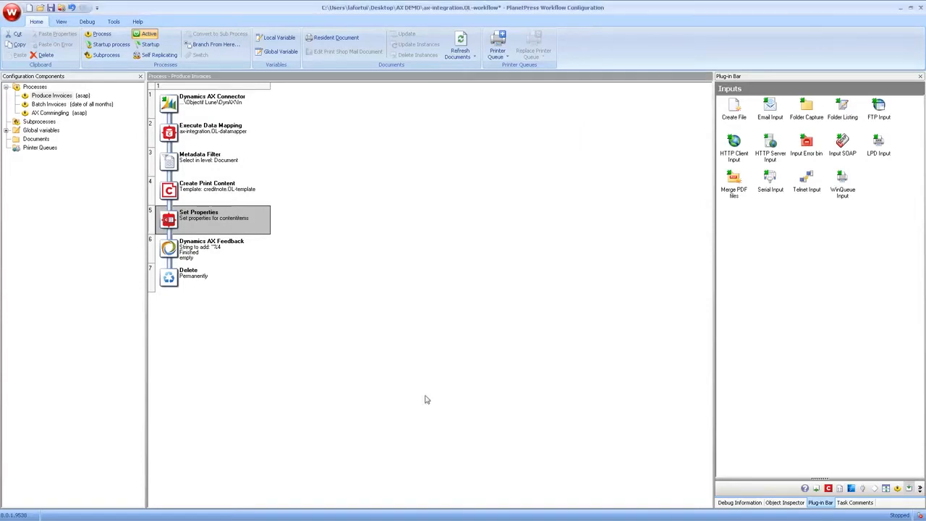
Step: Examine the Batch Invoices process schedule by date, through the late hours of the last day of the month
left_click(51, 106)
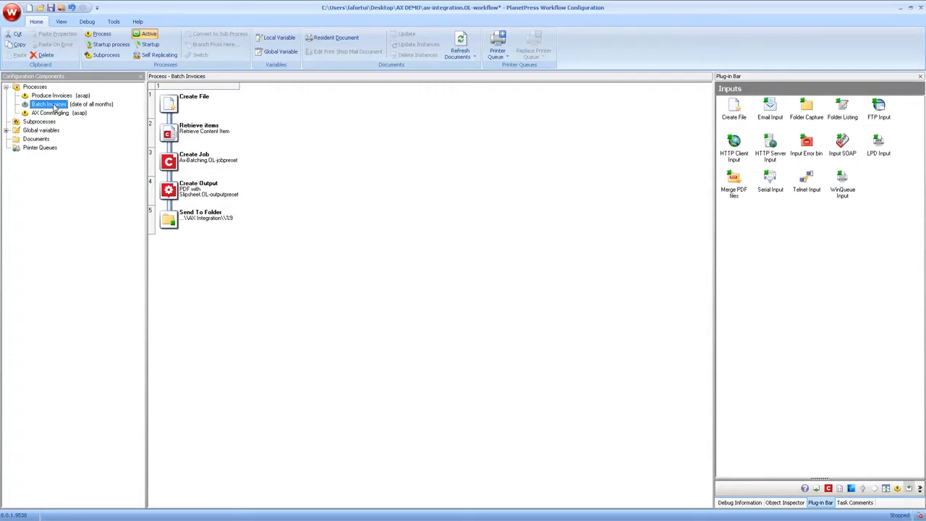
double_click(54, 107)
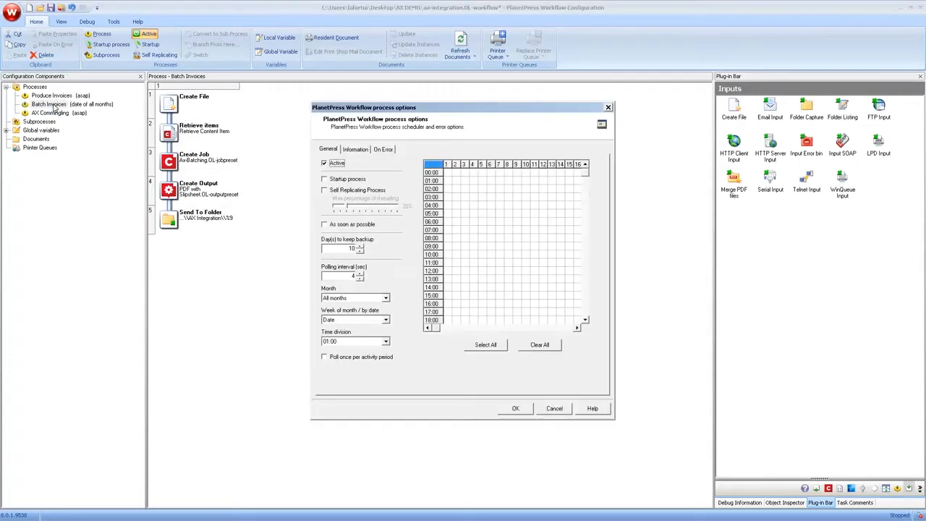
left_click(386, 323)
left_click(337, 328)
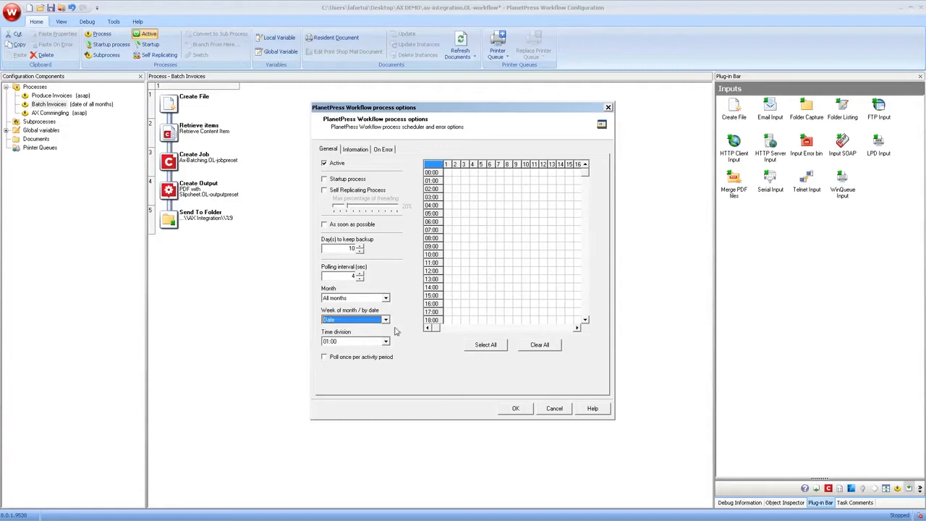
left_click(447, 329)
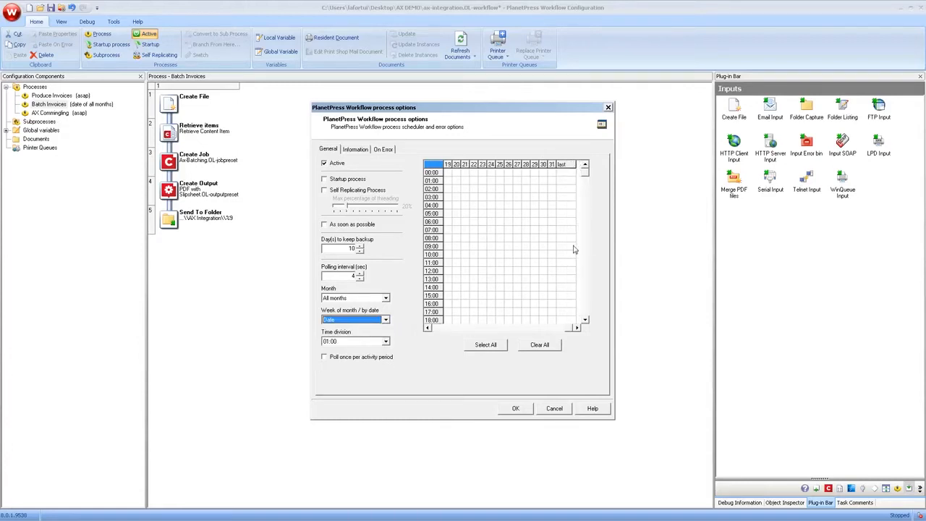
left_click(585, 182)
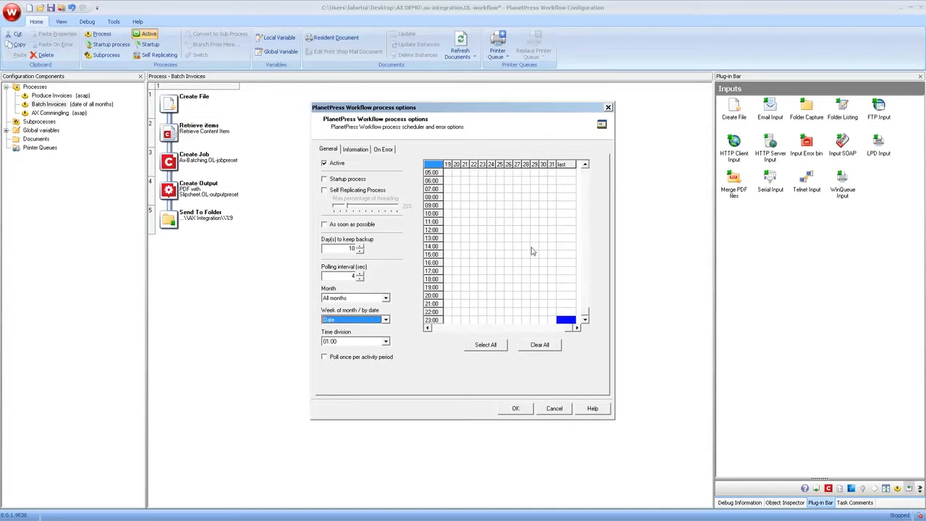
left_click(519, 408)
Step: Check the entity choices and the retrieval condition of the Retrieve items task in the Batch Invoices process
double_click(189, 130)
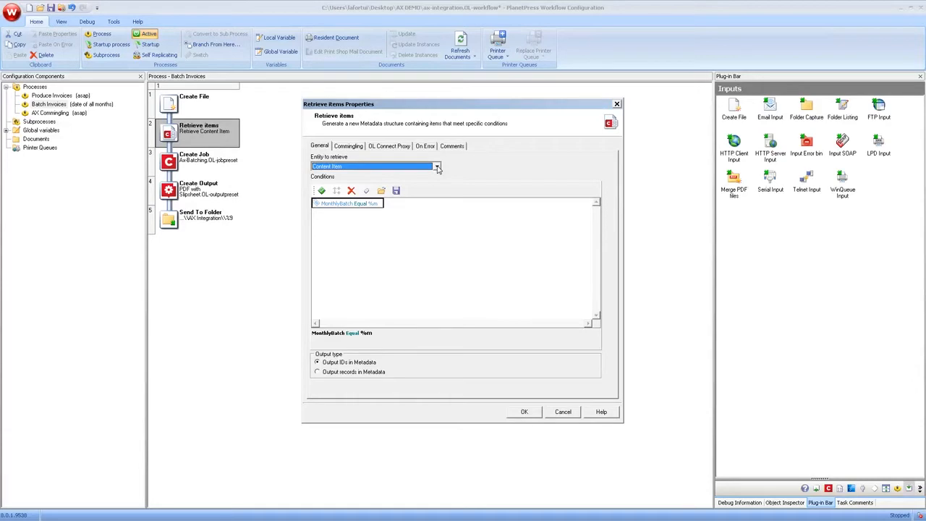
left_click(437, 167)
left_click(437, 167)
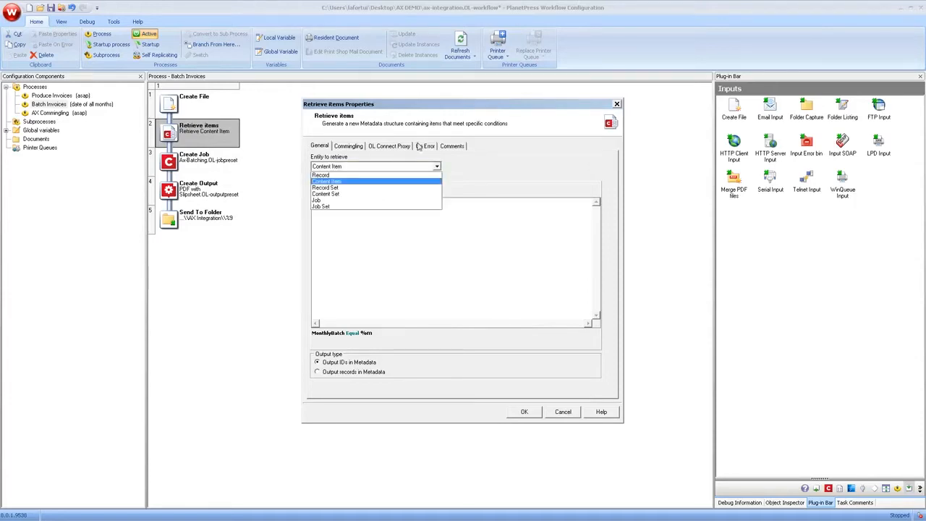
left_click(475, 172)
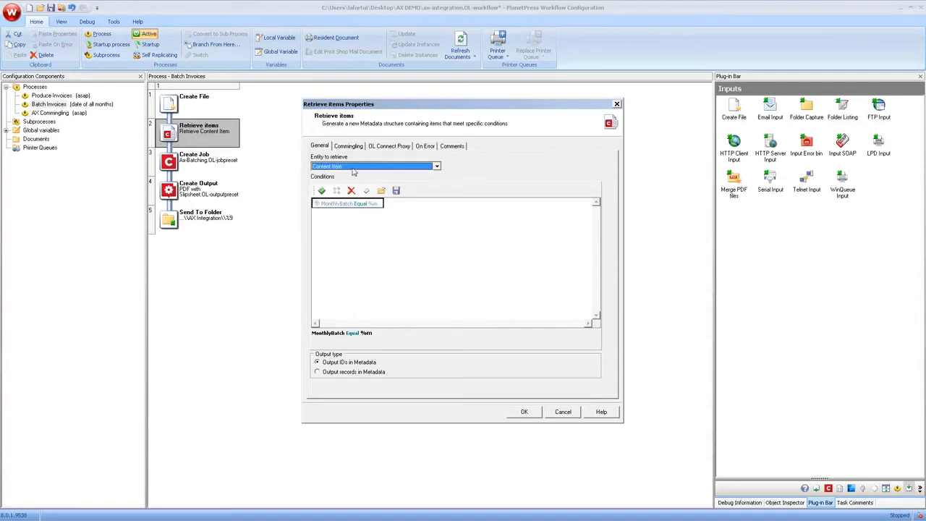
left_click(523, 412)
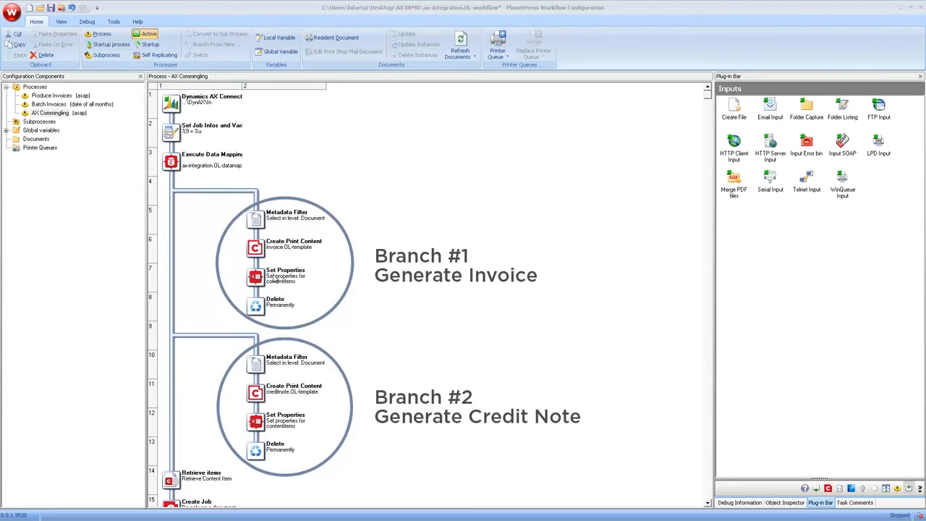
Step: Check the properties assigned by the Set Properties task in the invoice branch of the AX Commingling process
left_click(275, 279)
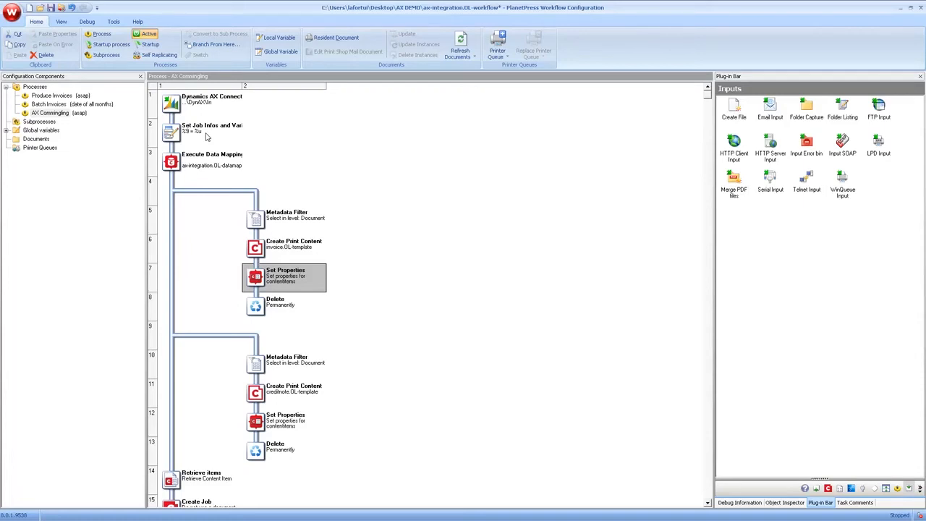
left_click(207, 137)
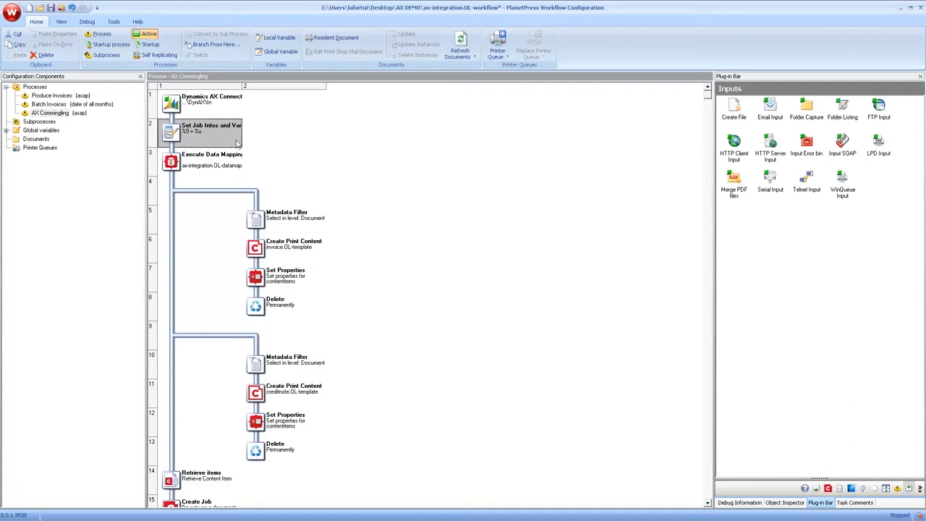
double_click(281, 279)
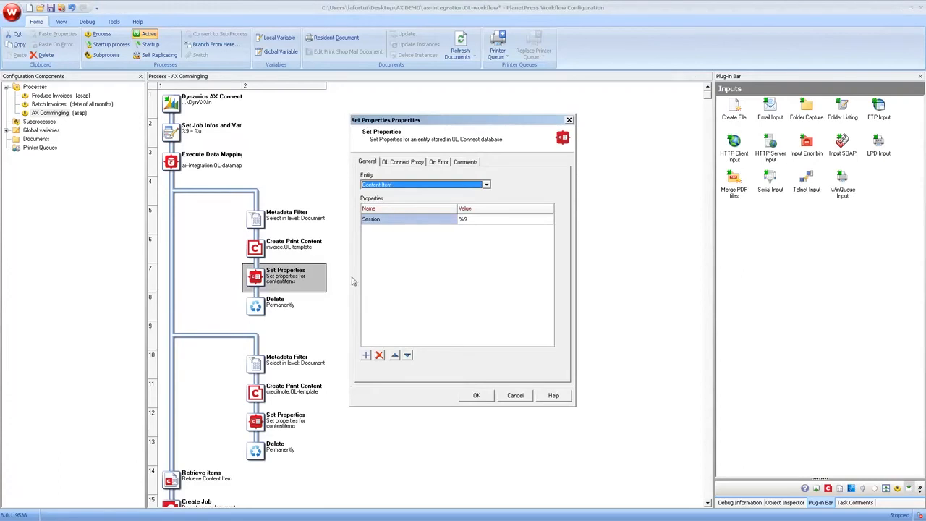
left_click(515, 396)
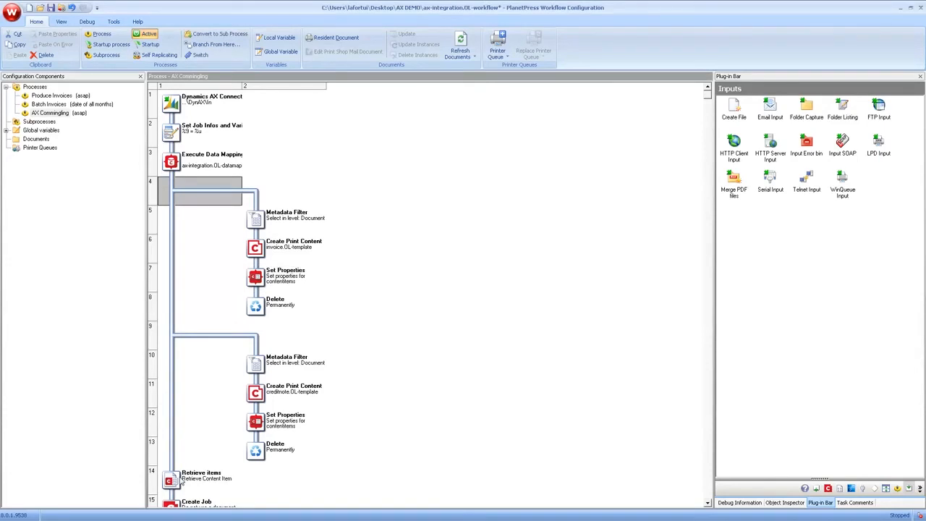
Step: Check the retrieval condition of the Retrieve items task in the AX Commingling process and view the tasks that follow it
double_click(179, 482)
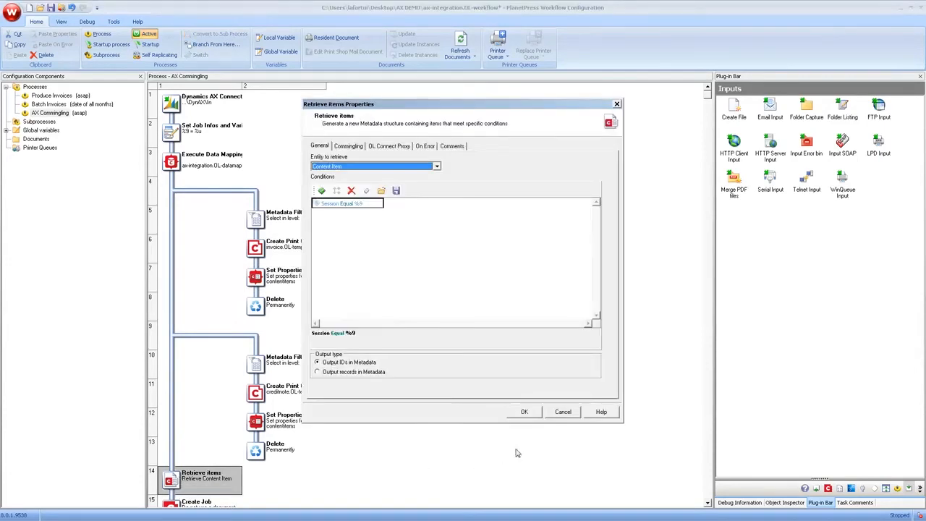
left_click(562, 412)
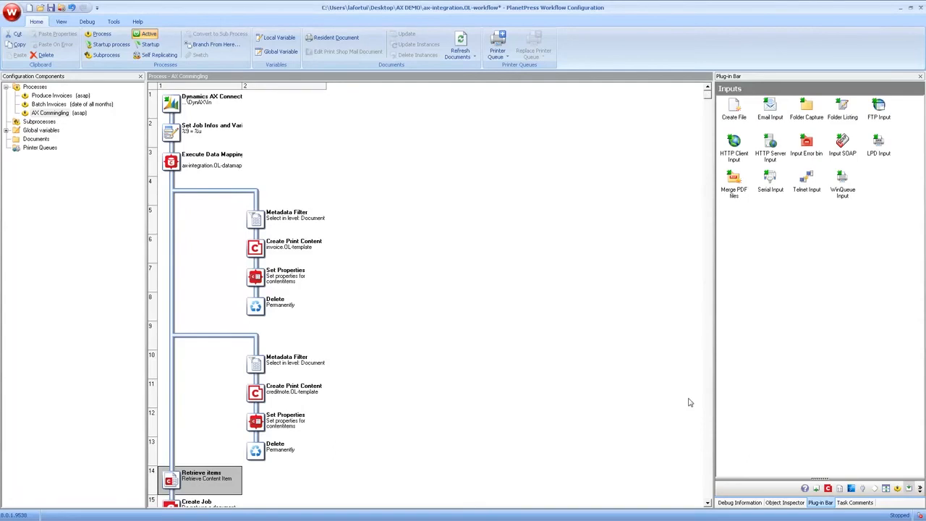
scroll(689, 403, "down", 3)
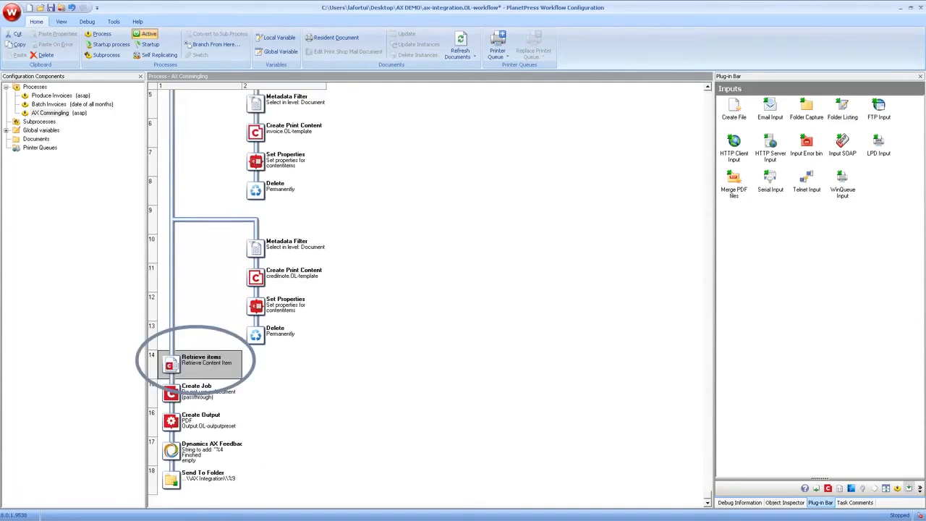